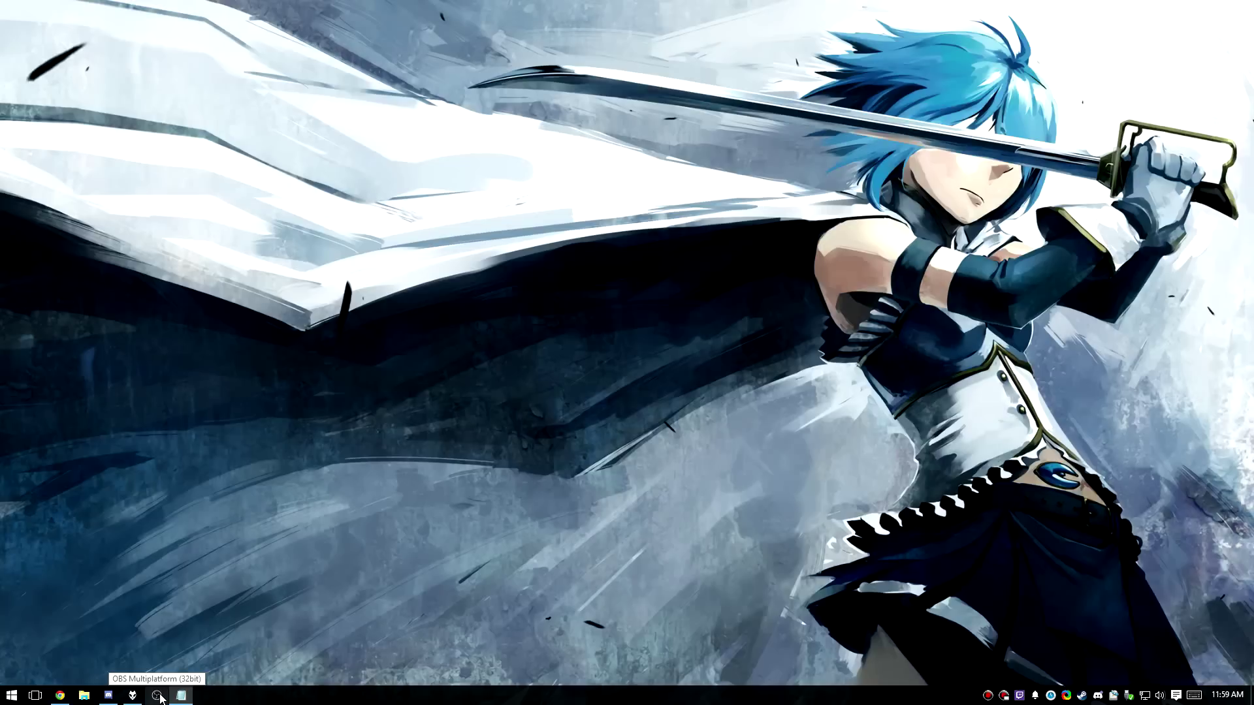
# Launch OBS as administrator from its taskbar icon.
pyautogui.keyDown('shift'); pyautogui.rightClick(160, 698); pyautogui.keyUp('shift')
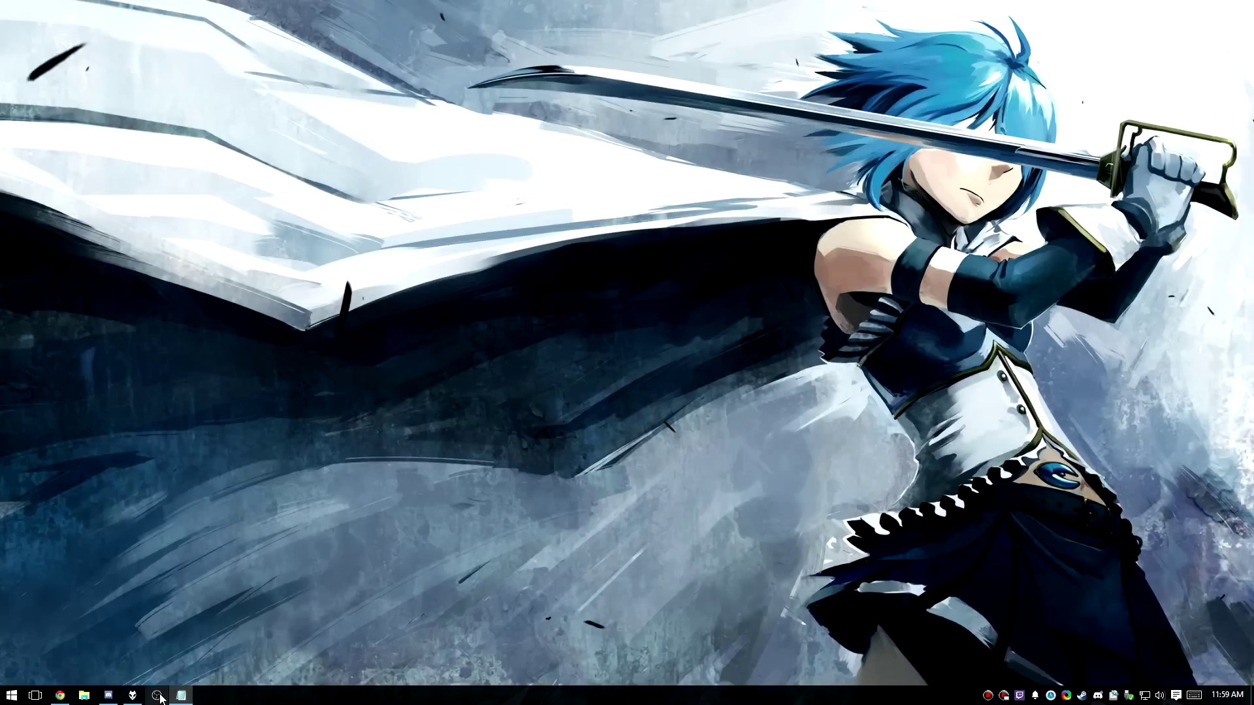
pyautogui.click(256, 442)
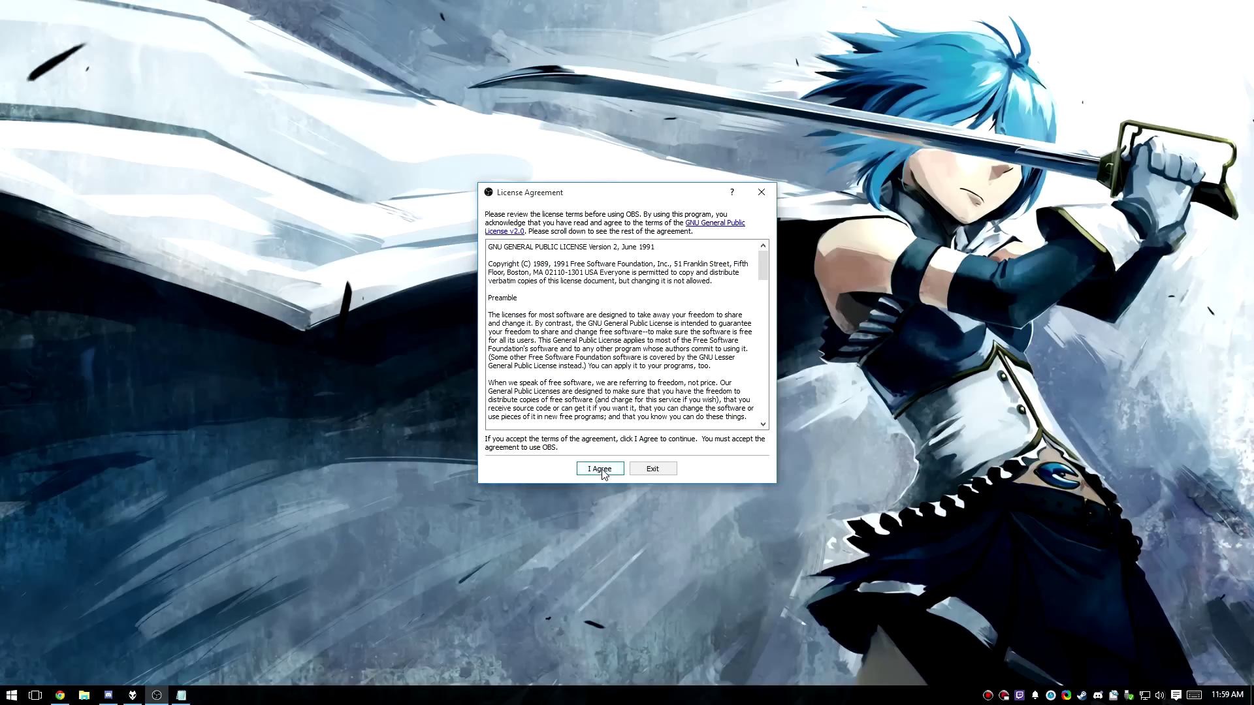
# Accept the GNU GPL v2 licence agreement.
pyautogui.click(599, 468)
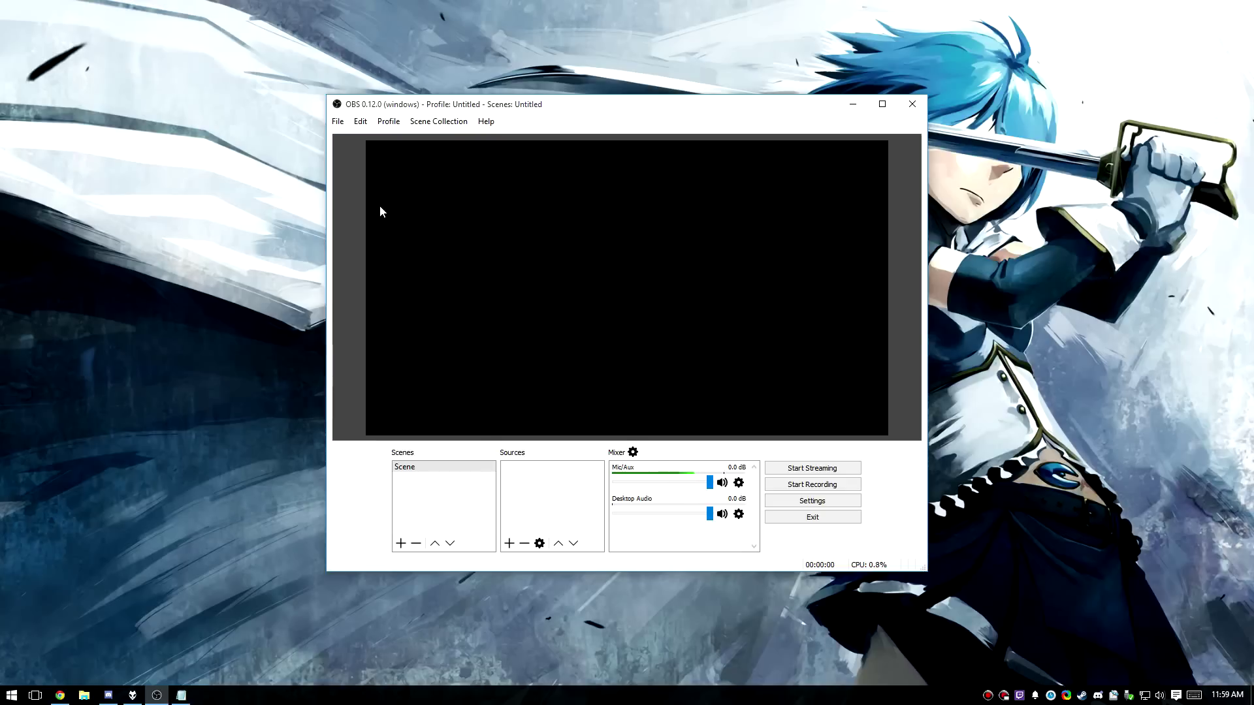
# In Video settings, set base and output resolution to 1920x1080 and keep 30 FPS.
pyautogui.click(337, 122)
pyautogui.click(360, 172)
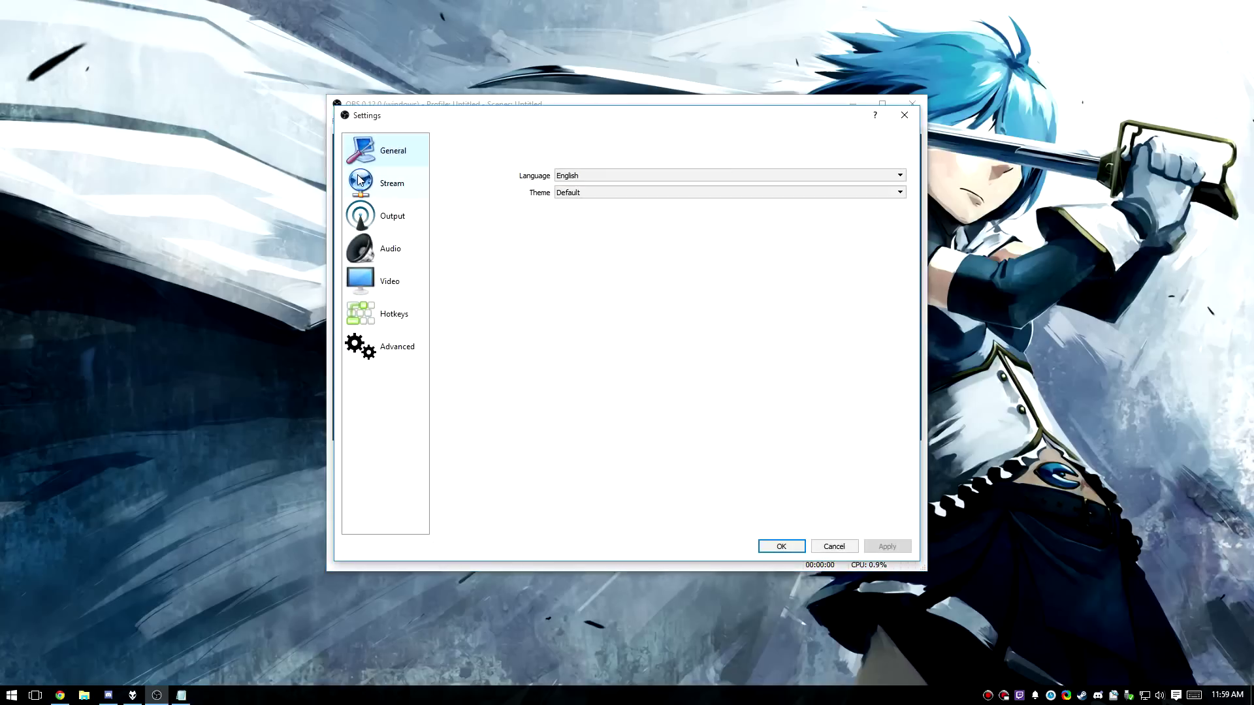
pyautogui.click(412, 287)
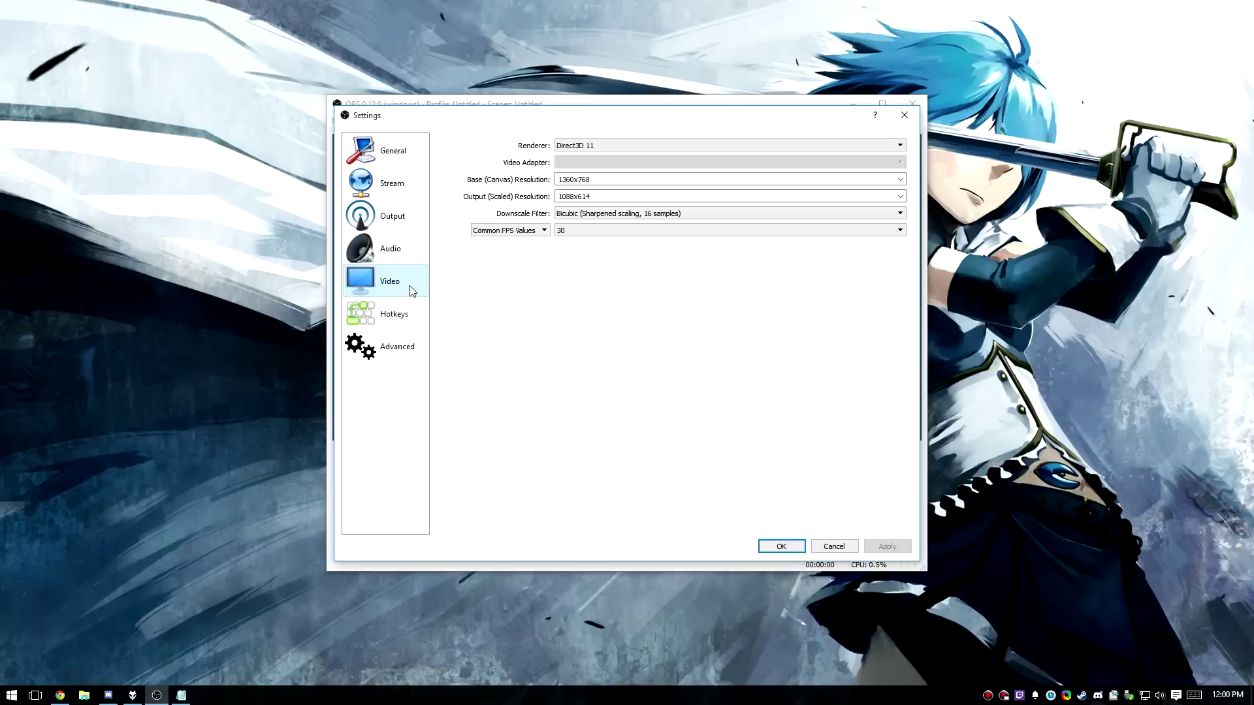
pyautogui.doubleClick(616, 186)
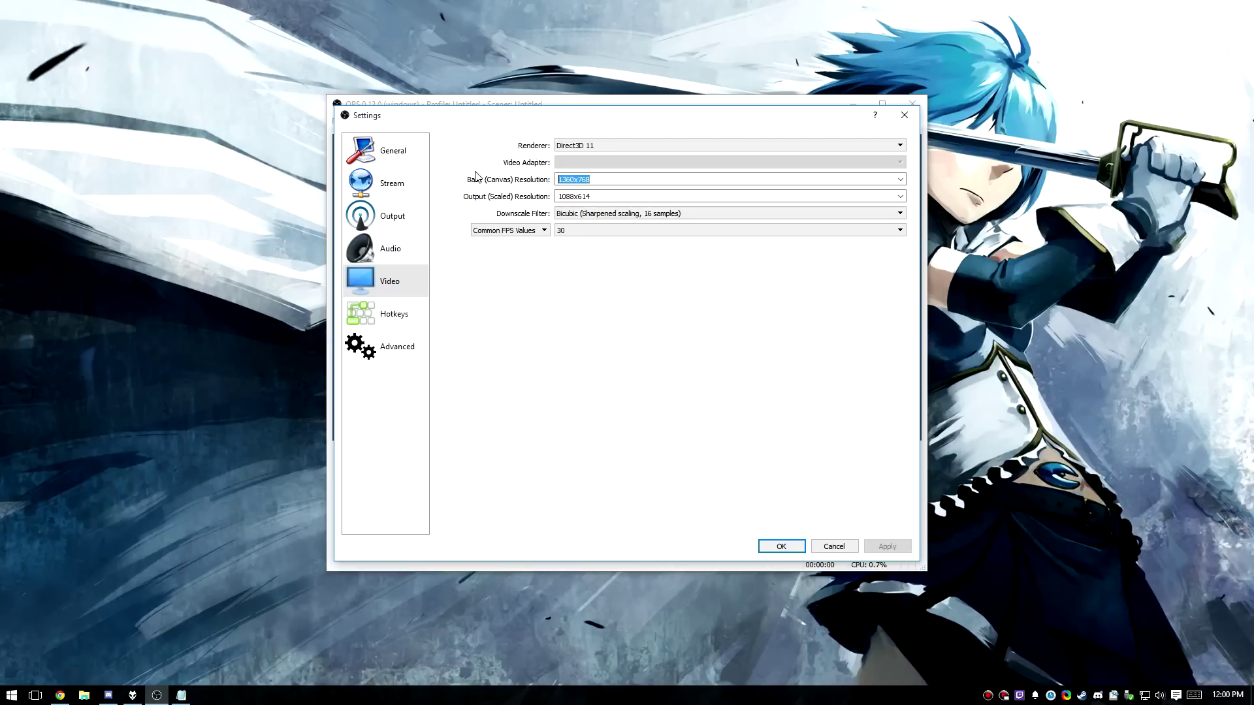
pyautogui.write('1920x1080')
pyautogui.click(900, 196)
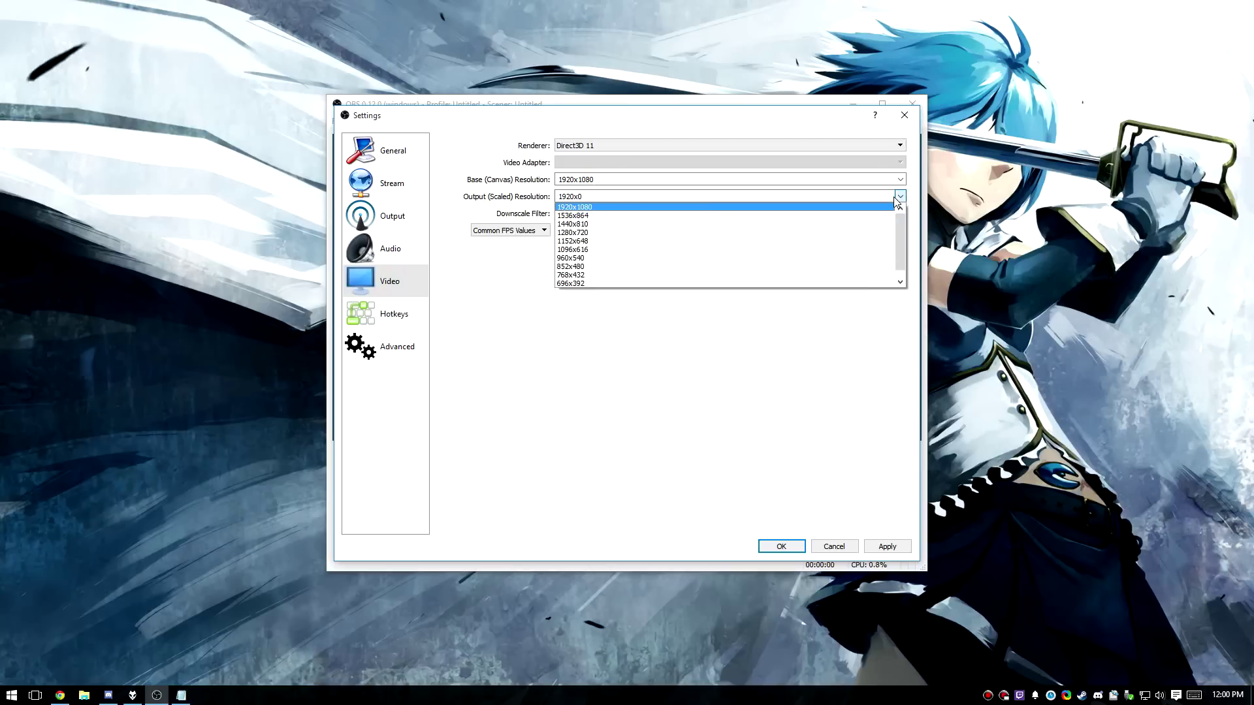
pyautogui.click(712, 207)
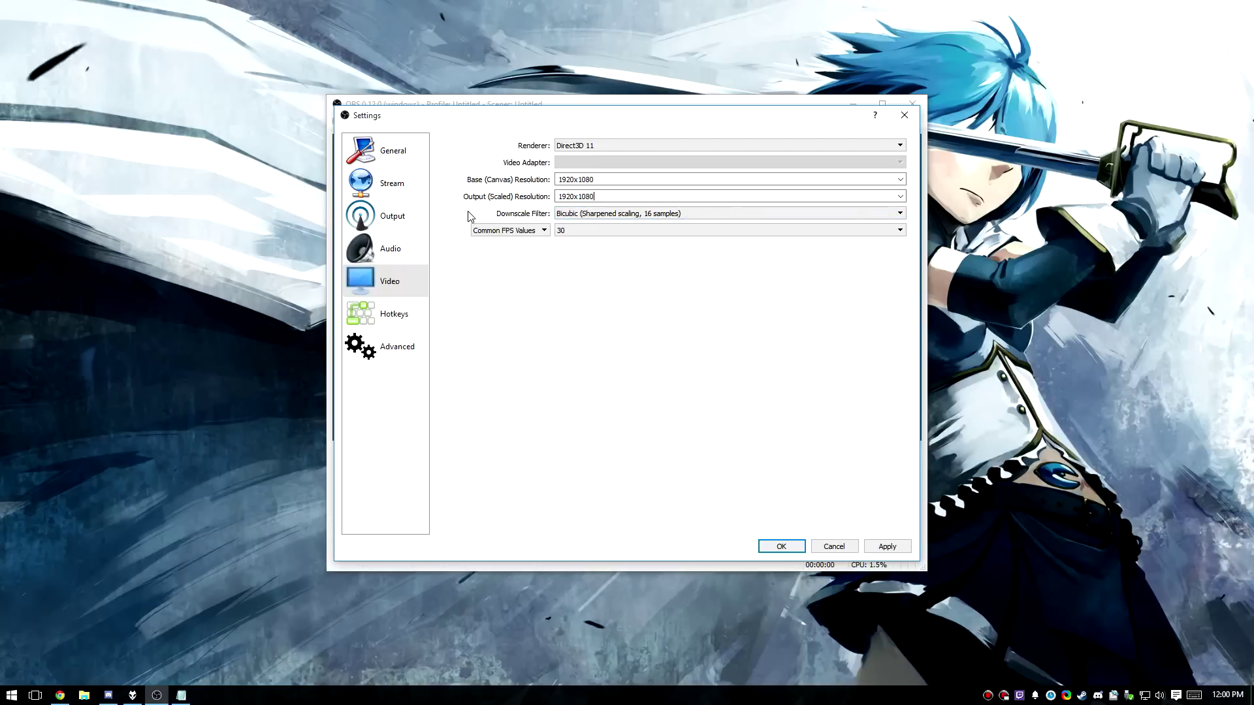
pyautogui.click(640, 231)
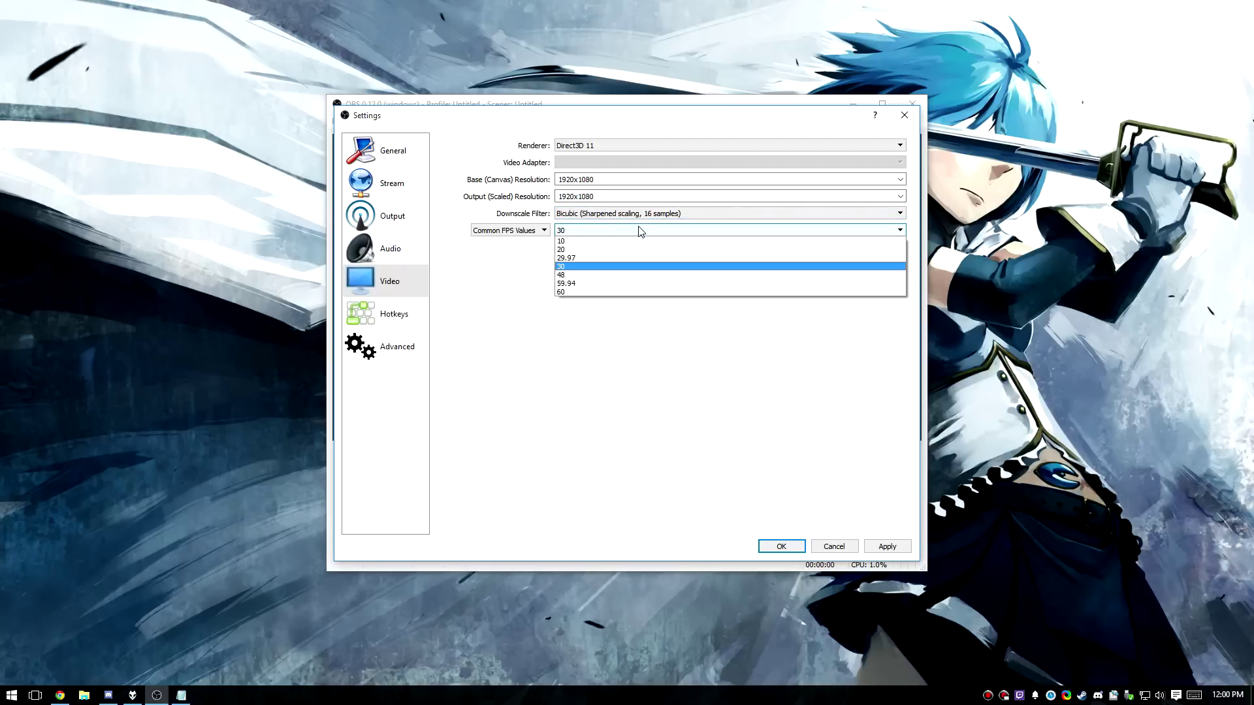
pyautogui.click(596, 273)
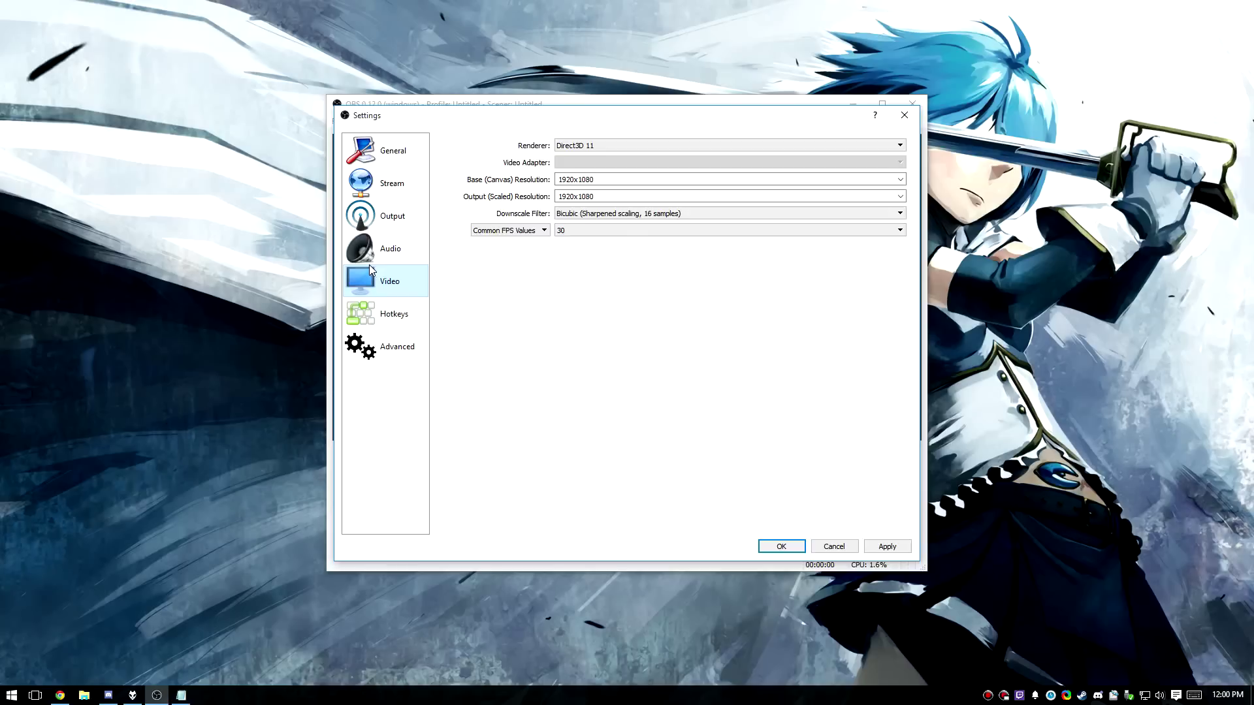
# Switch Output Mode to Advanced and enable a custom buffer size of 0.
pyautogui.click(409, 219)
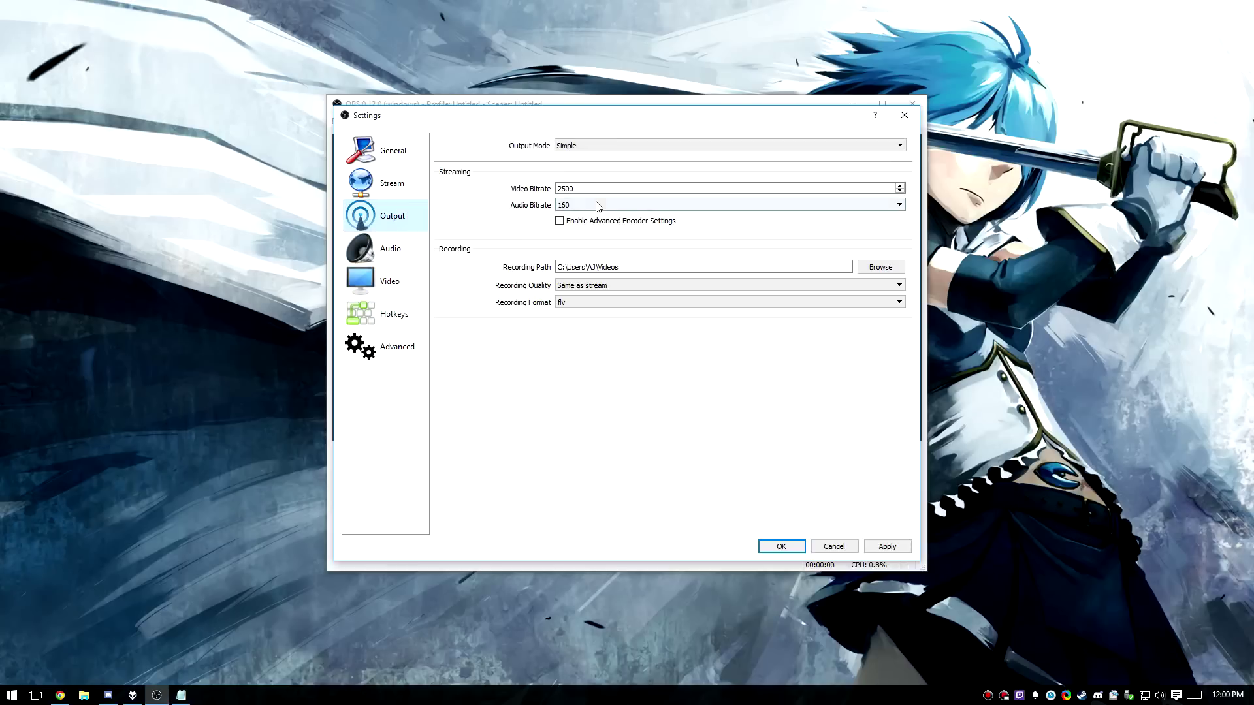
pyautogui.click(615, 147)
pyautogui.click(614, 163)
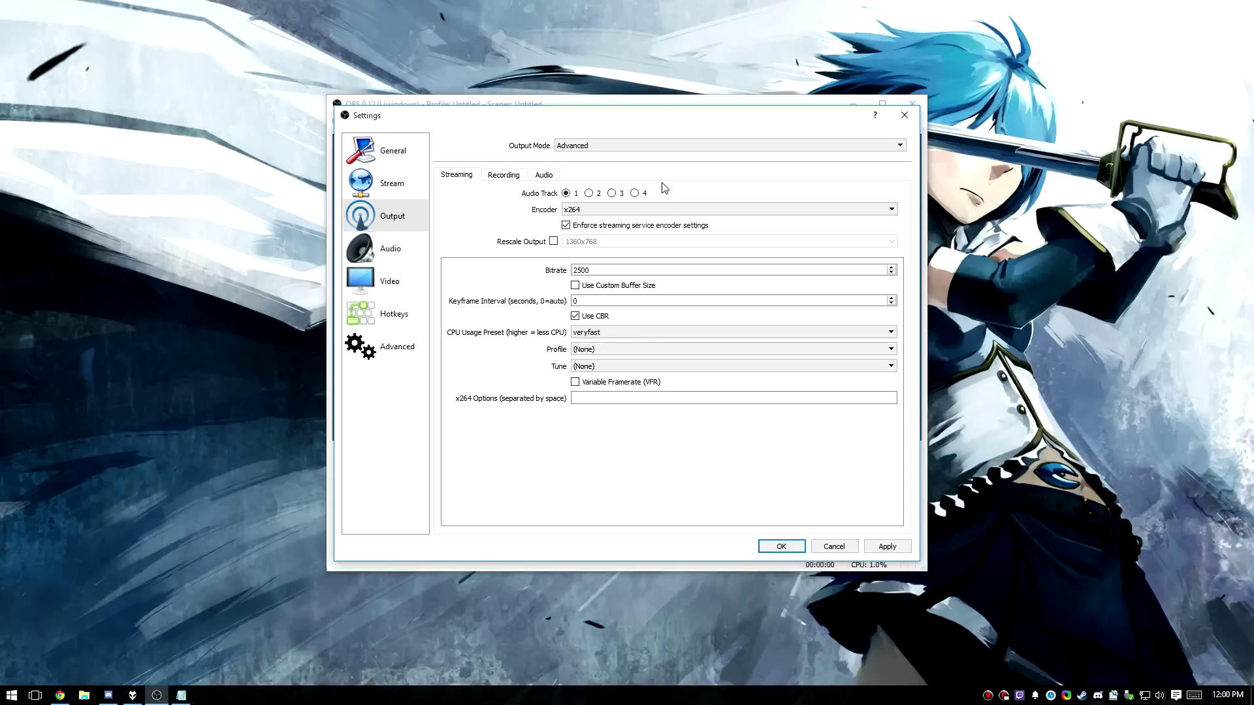
pyautogui.click(612, 269)
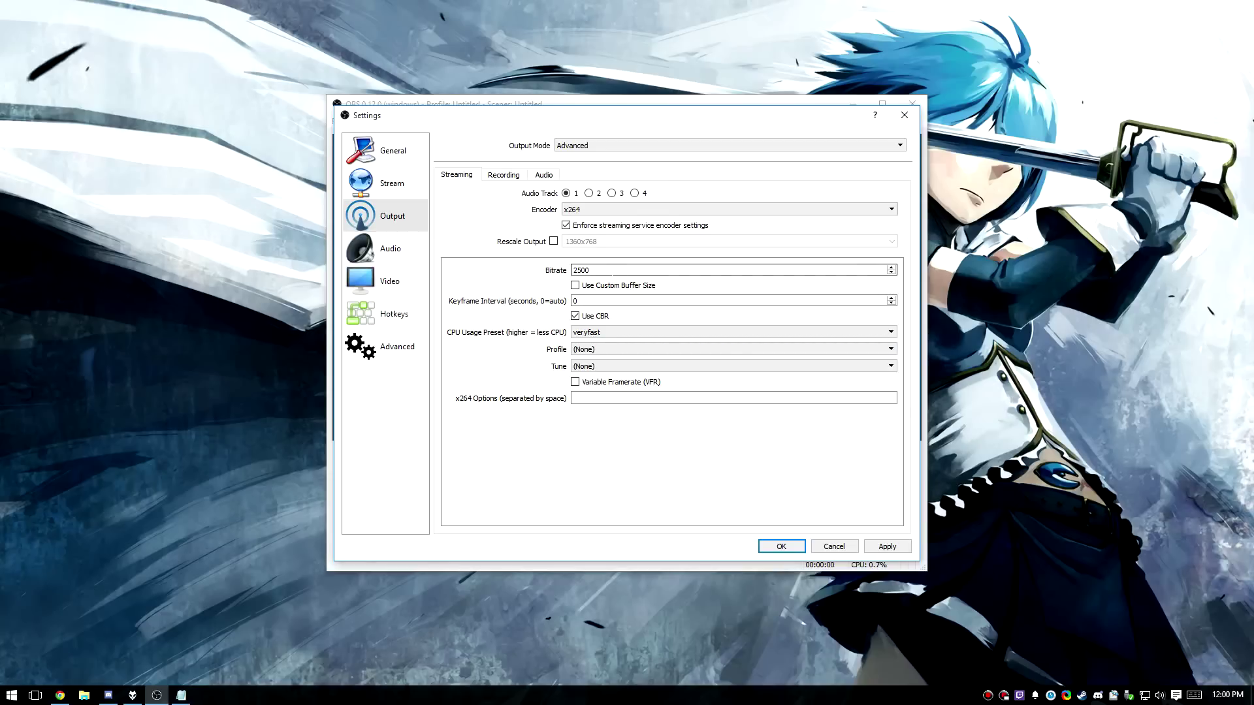
pyautogui.click(596, 299)
pyautogui.click(590, 271)
pyautogui.click(588, 288)
pyautogui.press('Tab')
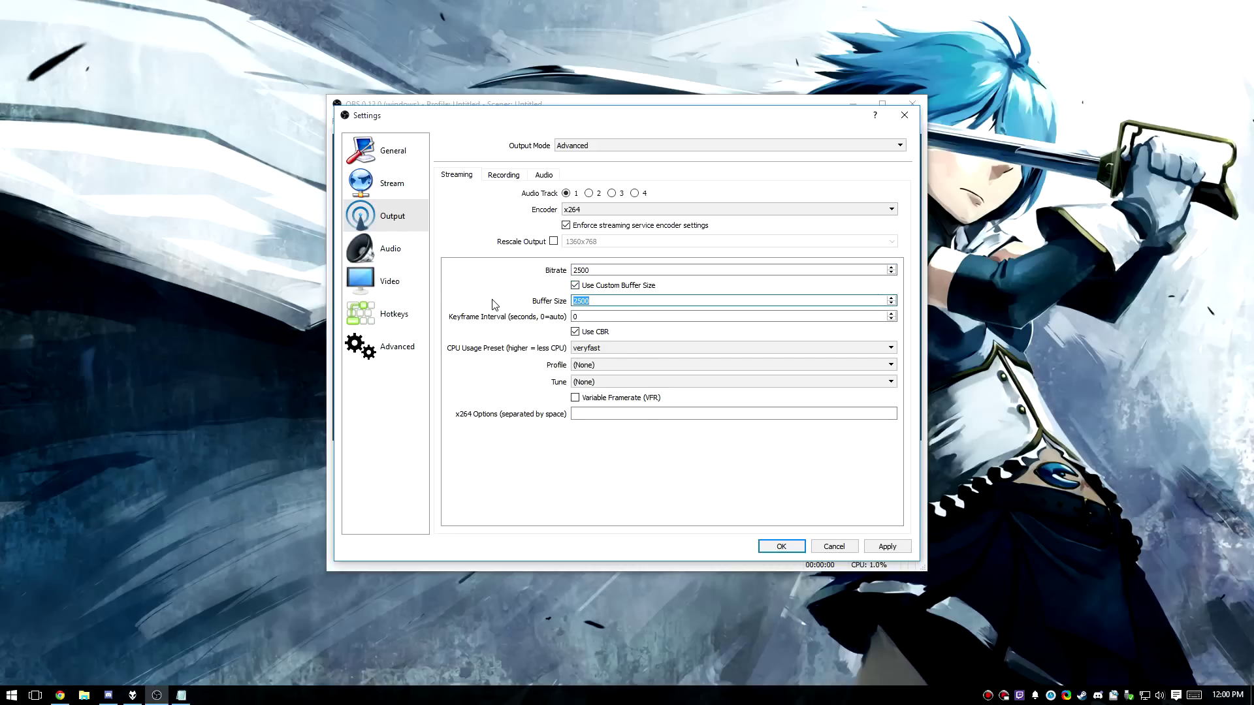
pyautogui.write('0')
# Turn off CBR, set CRF to 15 and the CPU preset to superfast.
pyautogui.click(593, 335)
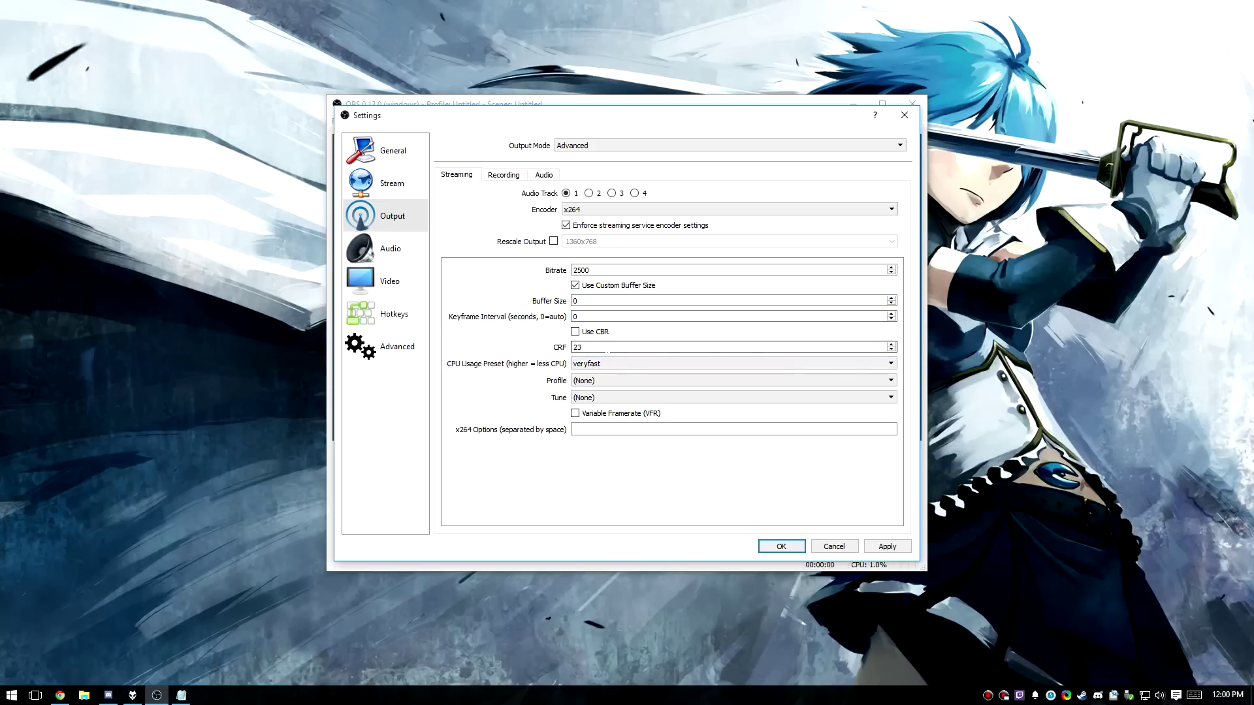
pyautogui.doubleClick(606, 351)
pyautogui.write('15')
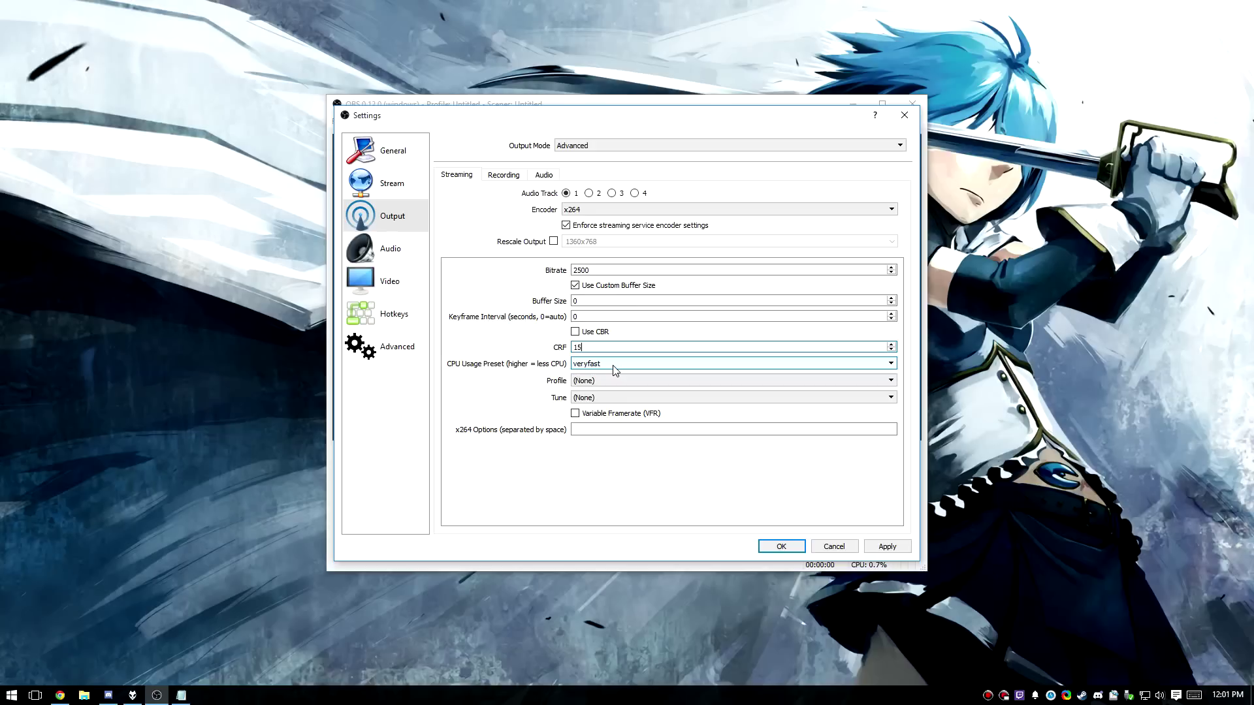
pyautogui.click(614, 369)
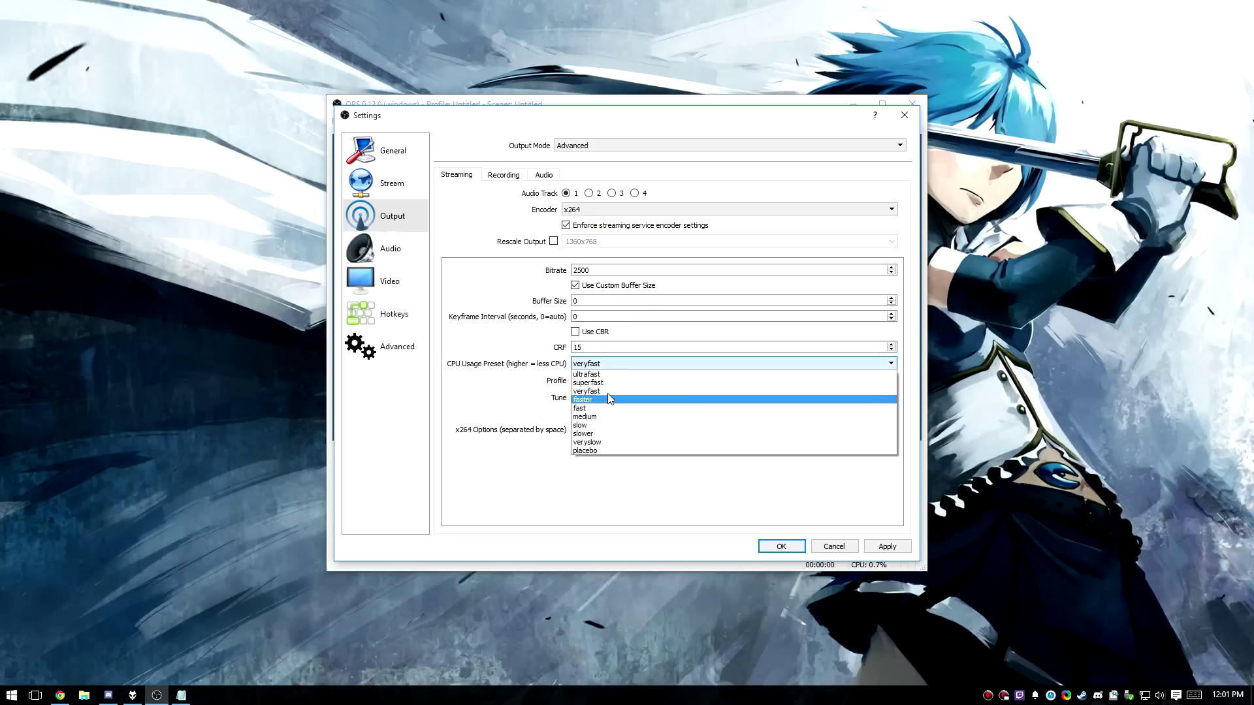
pyautogui.click(608, 383)
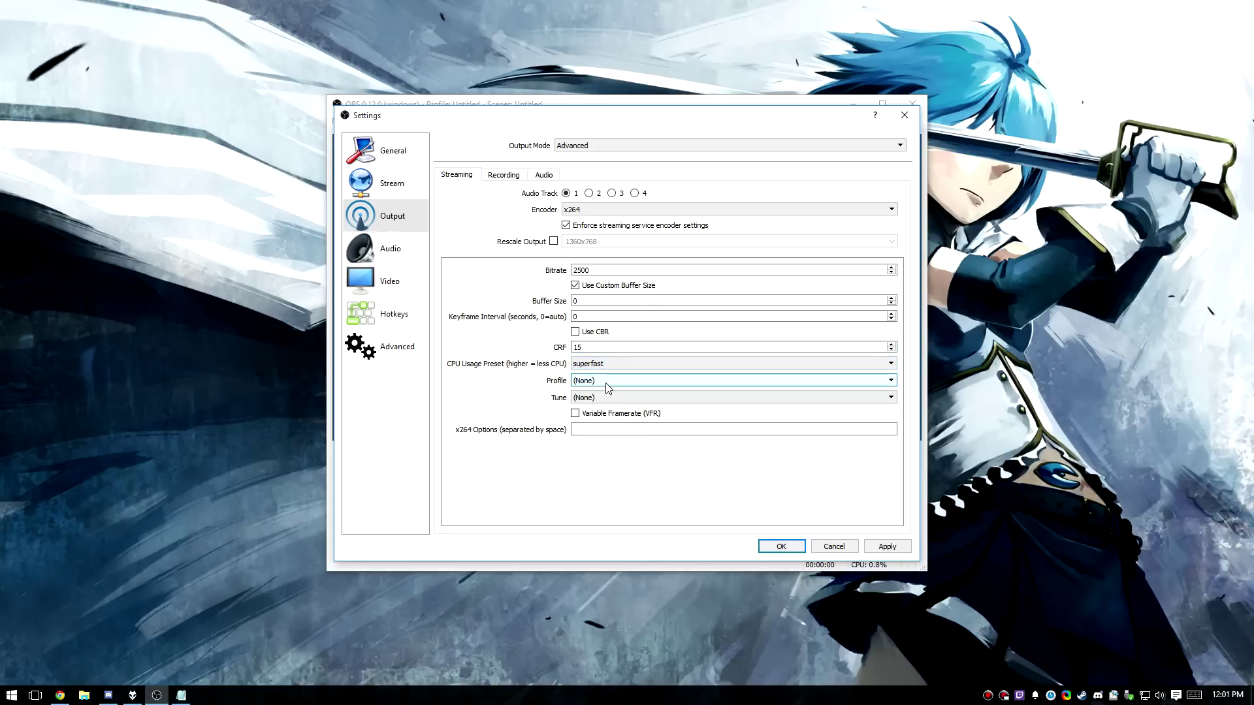
pyautogui.click(656, 317)
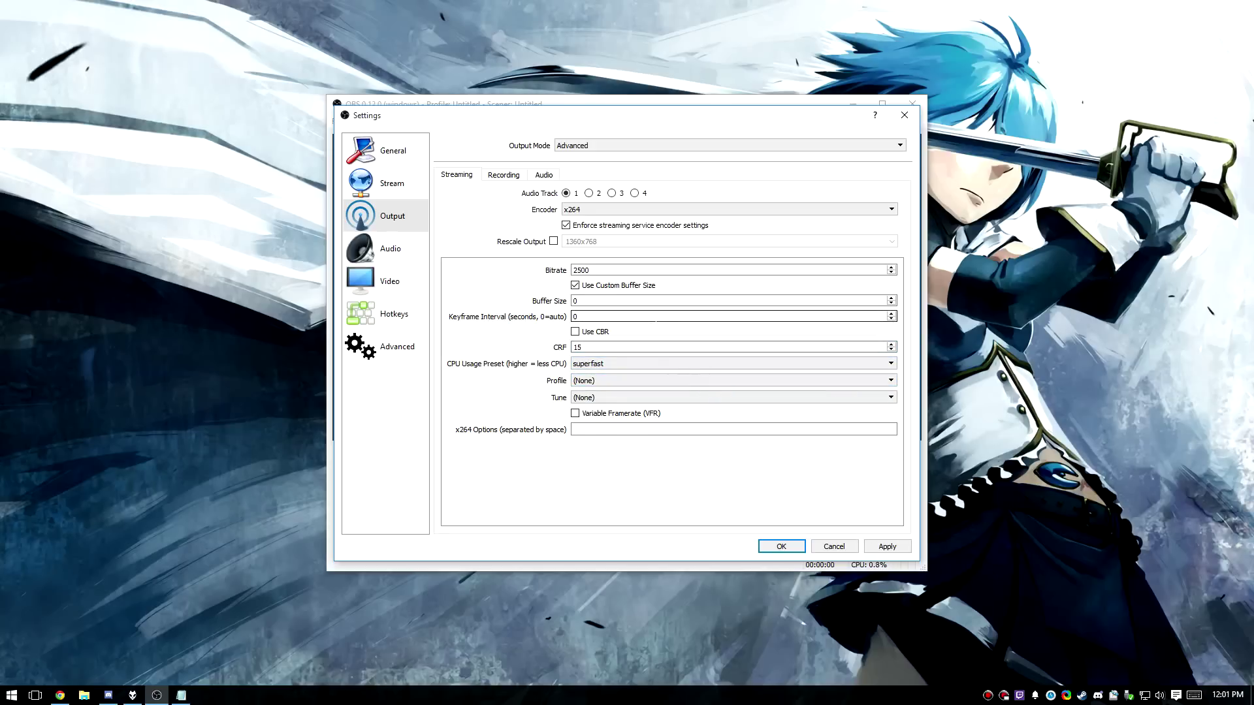
# Set the recording format to mp4 and review the Track 1 audio bitrate.
pyautogui.click(504, 176)
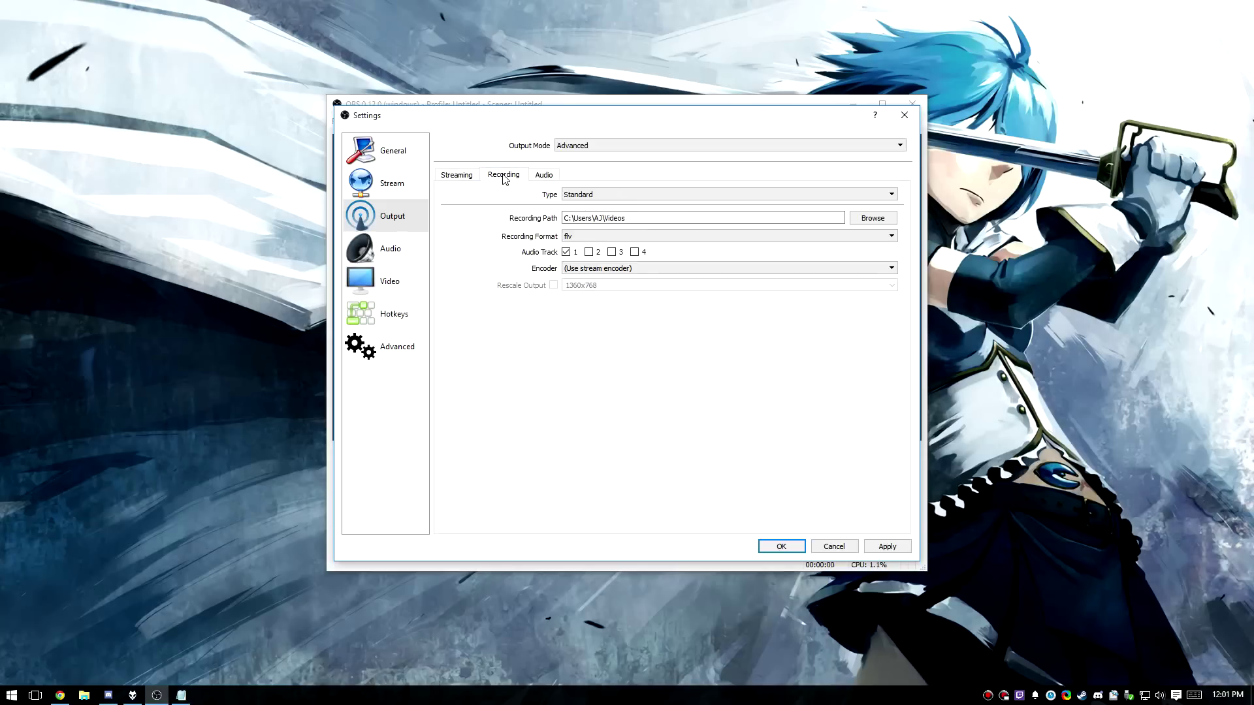
pyautogui.click(591, 236)
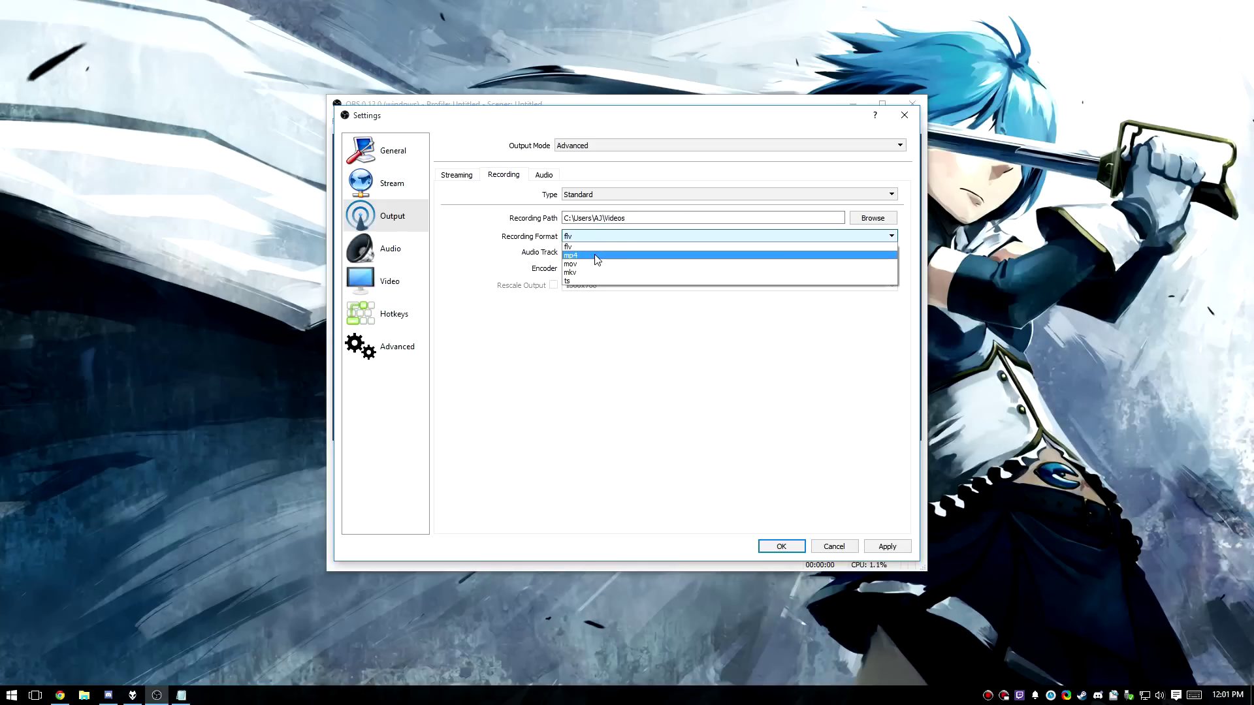
pyautogui.click(596, 255)
pyautogui.click(544, 174)
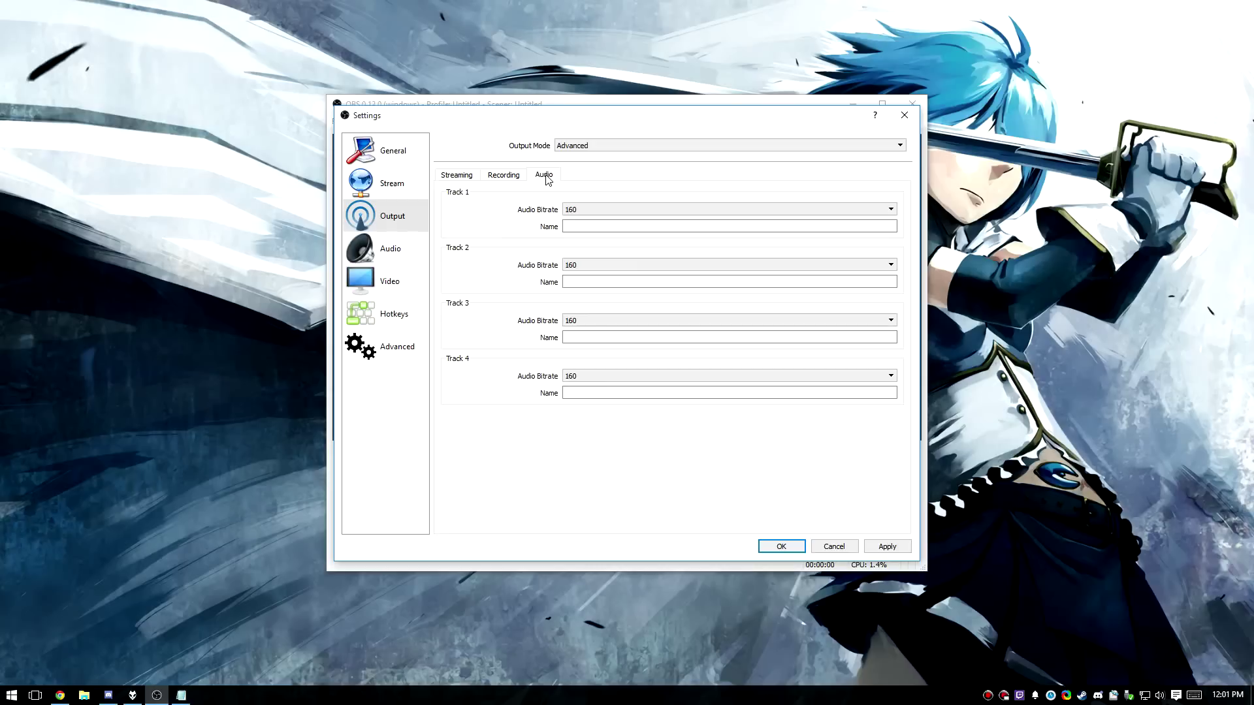
pyautogui.click(614, 210)
pyautogui.scroll(-2, 610, 261)
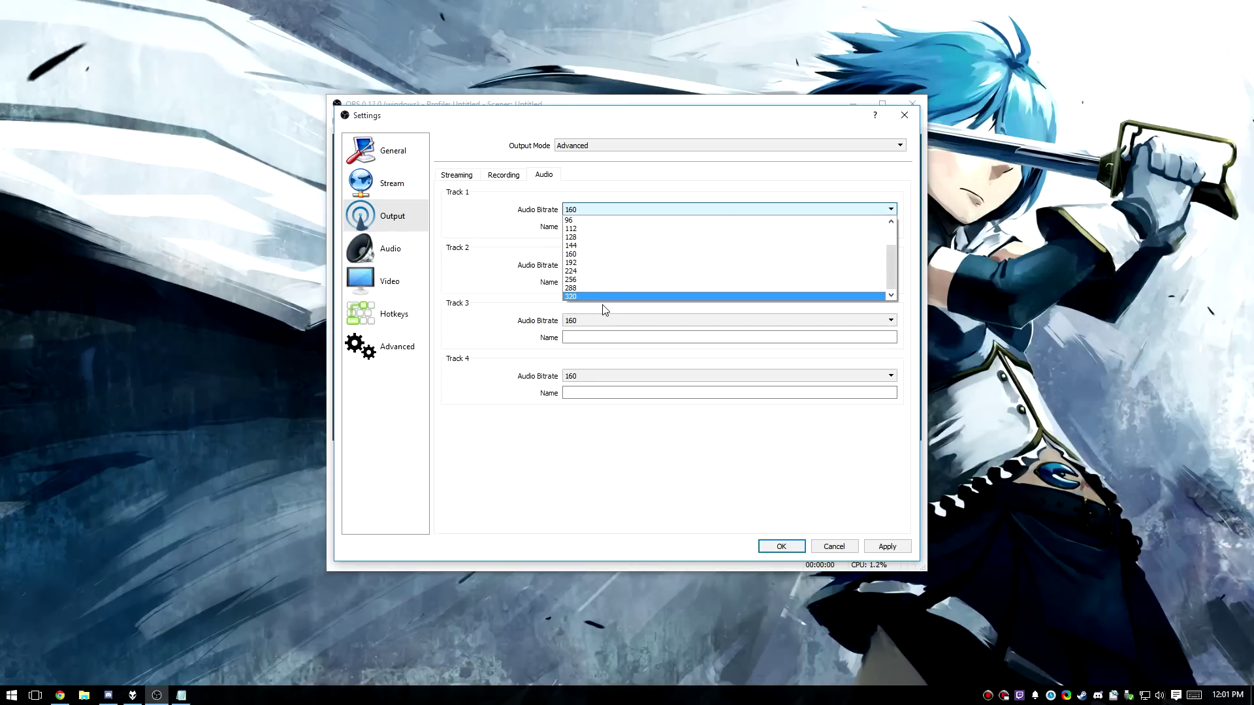
# Review the streaming encoder settings, then apply and close Settings.
pyautogui.click(467, 177)
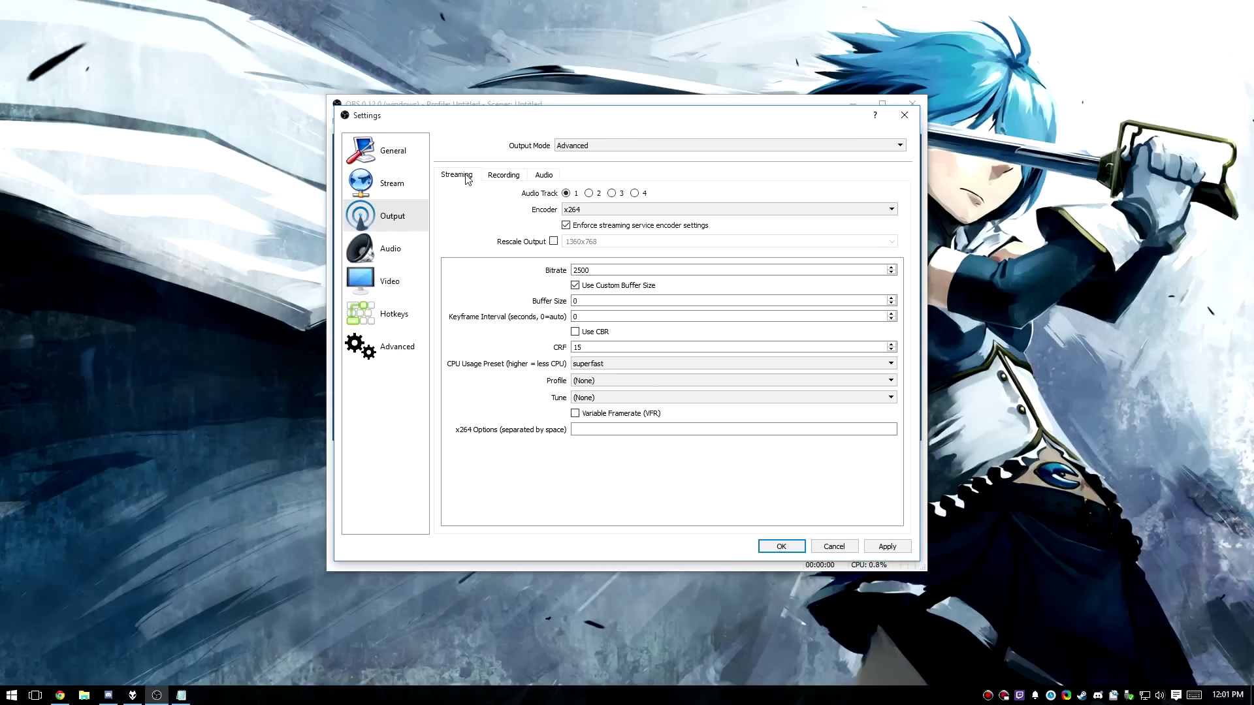
pyautogui.click(883, 548)
pyautogui.click(787, 547)
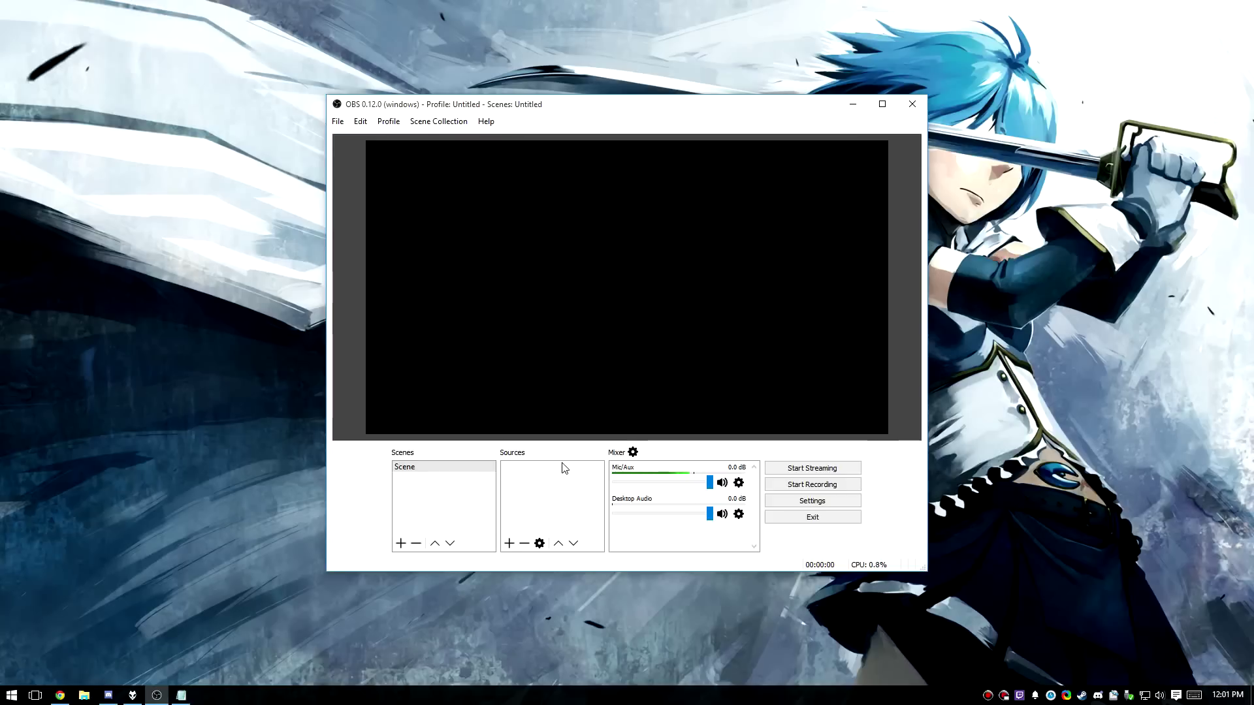
# Search for 'elswo' and launch Elsword.
pyautogui.hotkey('alt', 'space')
pyautogui.write('elswo')
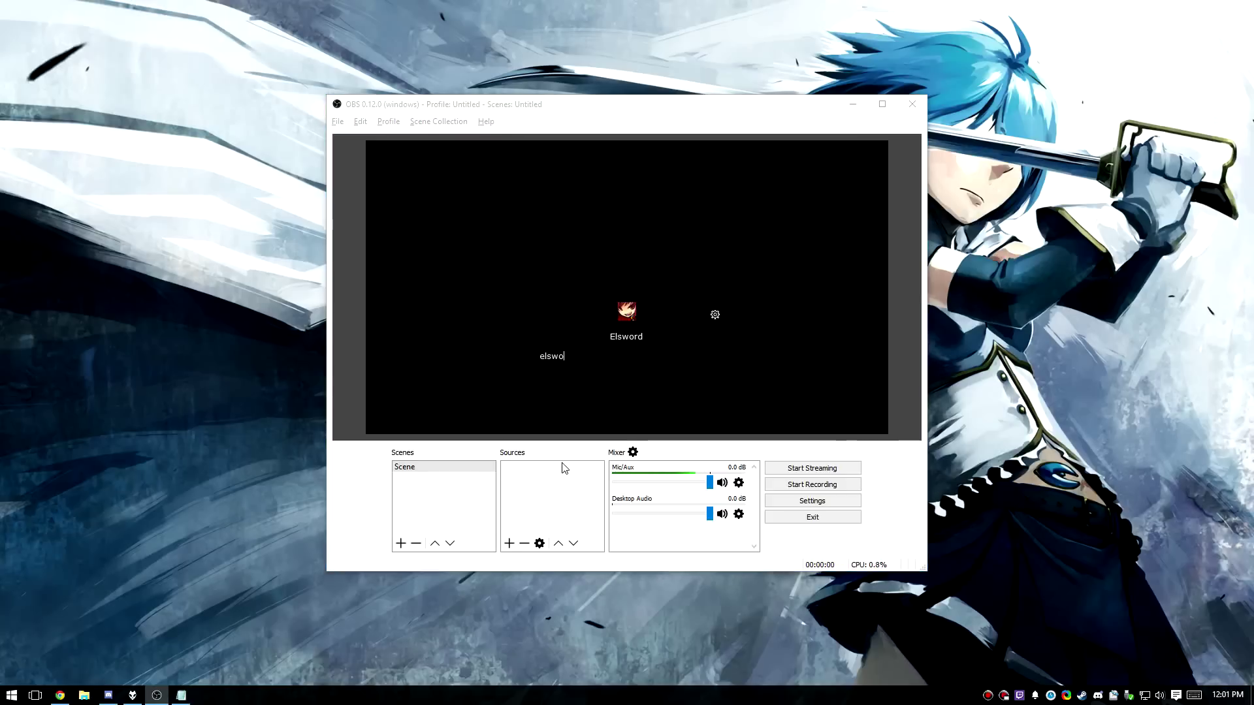
pyautogui.press('Return')
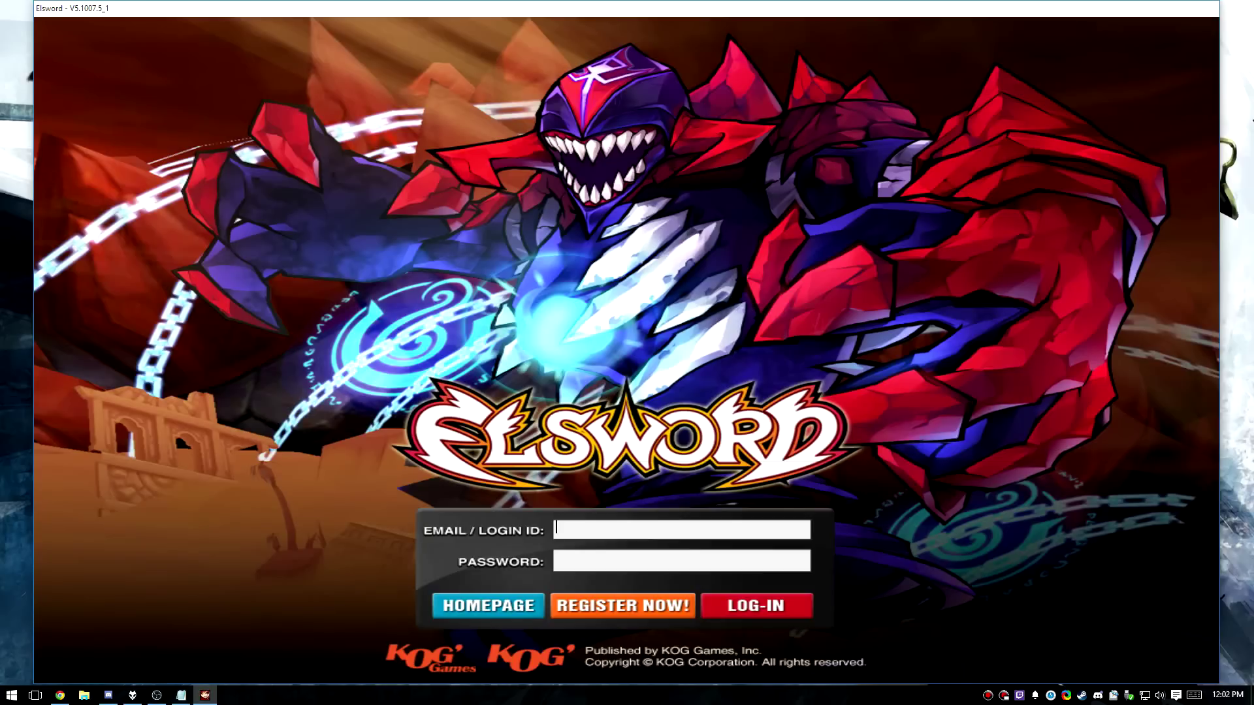
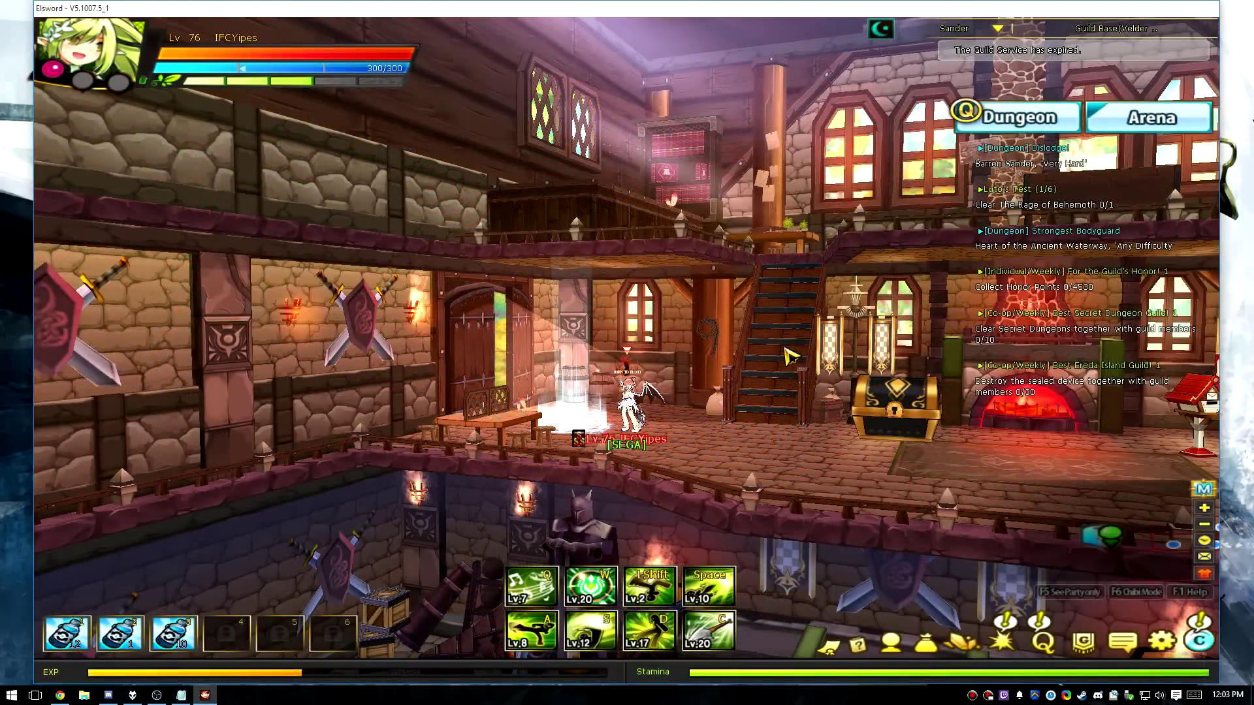
# Log in to Elsword with the account e-mail, disable Vertical Sync, then return to OBS.
pyautogui.press('Escape')
pyautogui.click(644, 338)
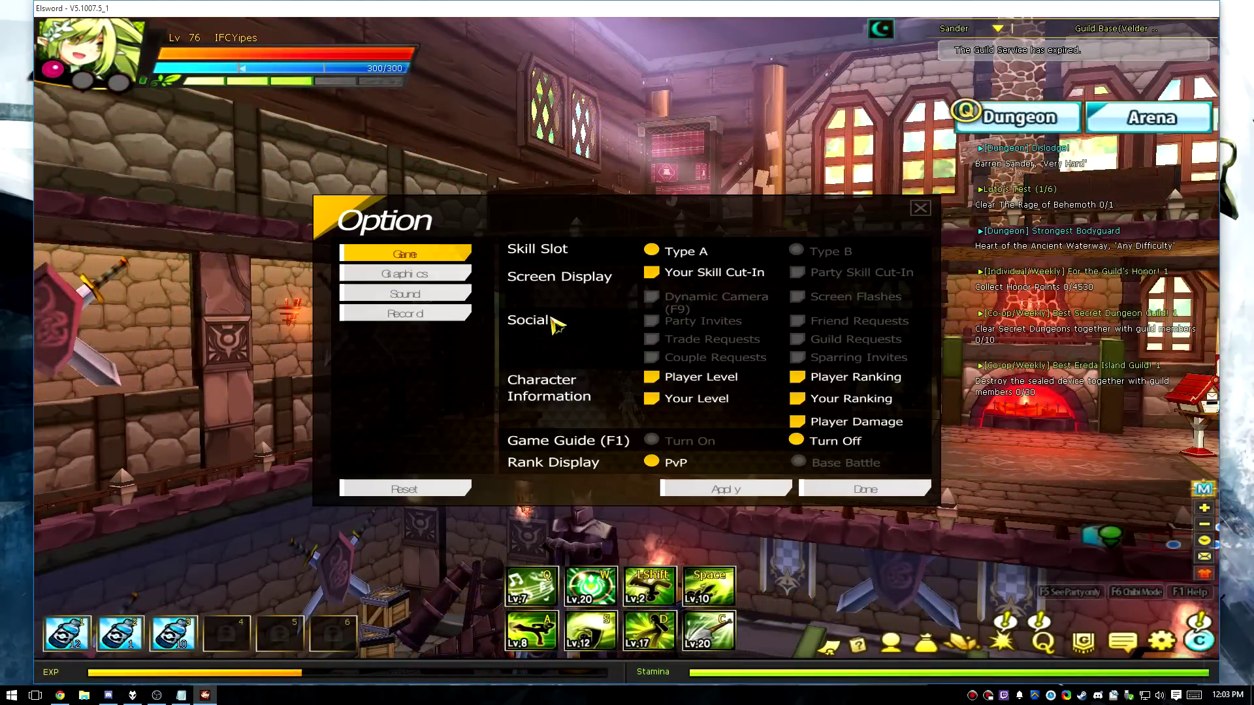
pyautogui.click(405, 274)
pyautogui.click(763, 274)
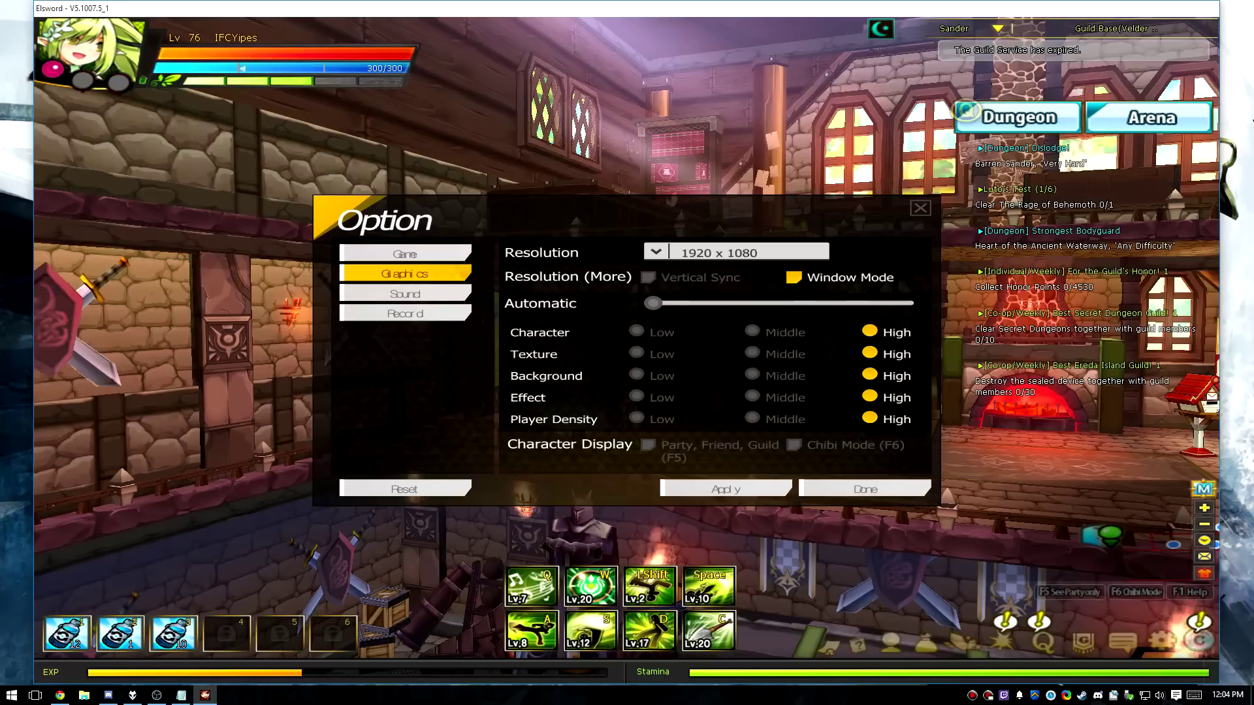
pyautogui.click(868, 489)
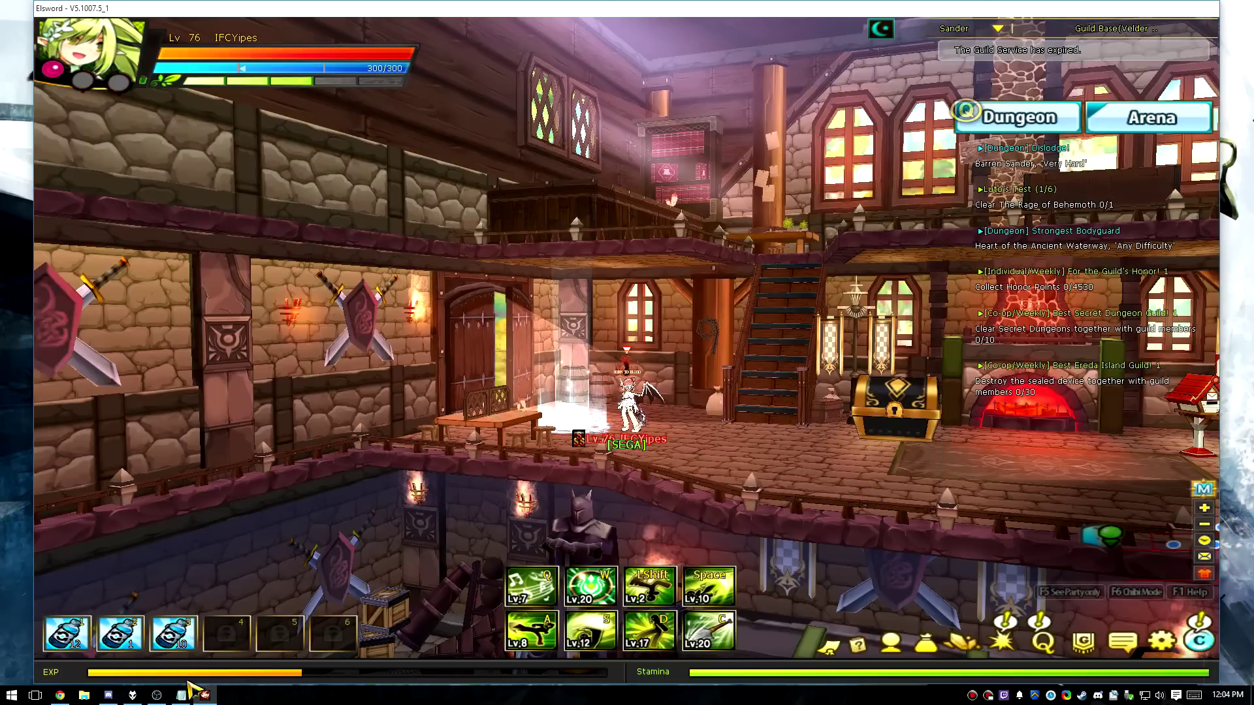
pyautogui.click(157, 695)
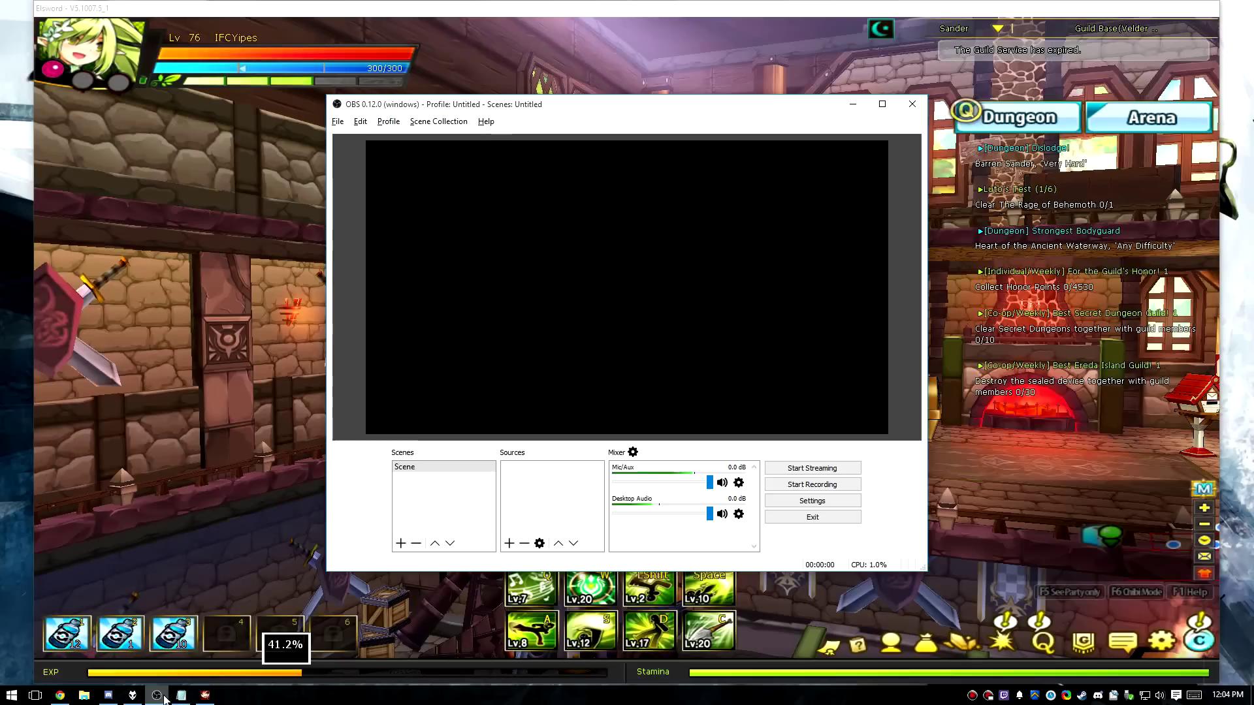
# Add a Game Capture source of the Elsword window without fullscreen capture, then delete it.
pyautogui.rightClick(531, 487)
pyautogui.moveTo(531, 487)
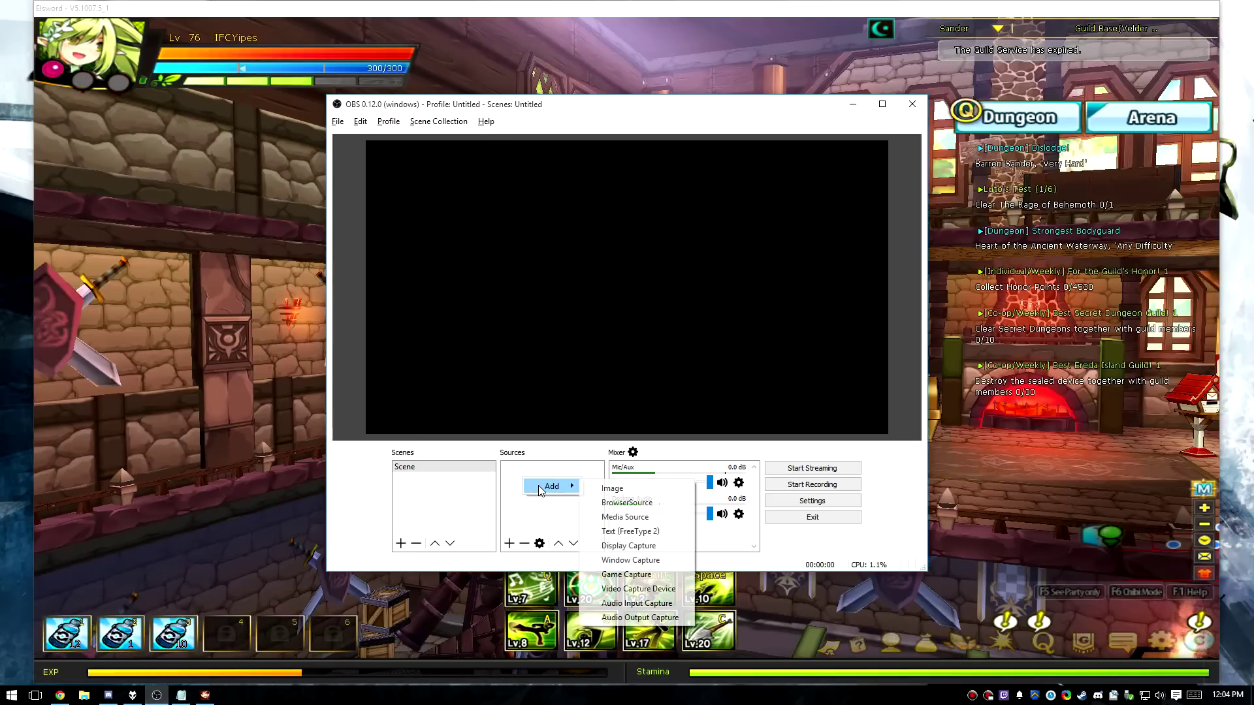
pyautogui.click(632, 577)
pyautogui.click(656, 431)
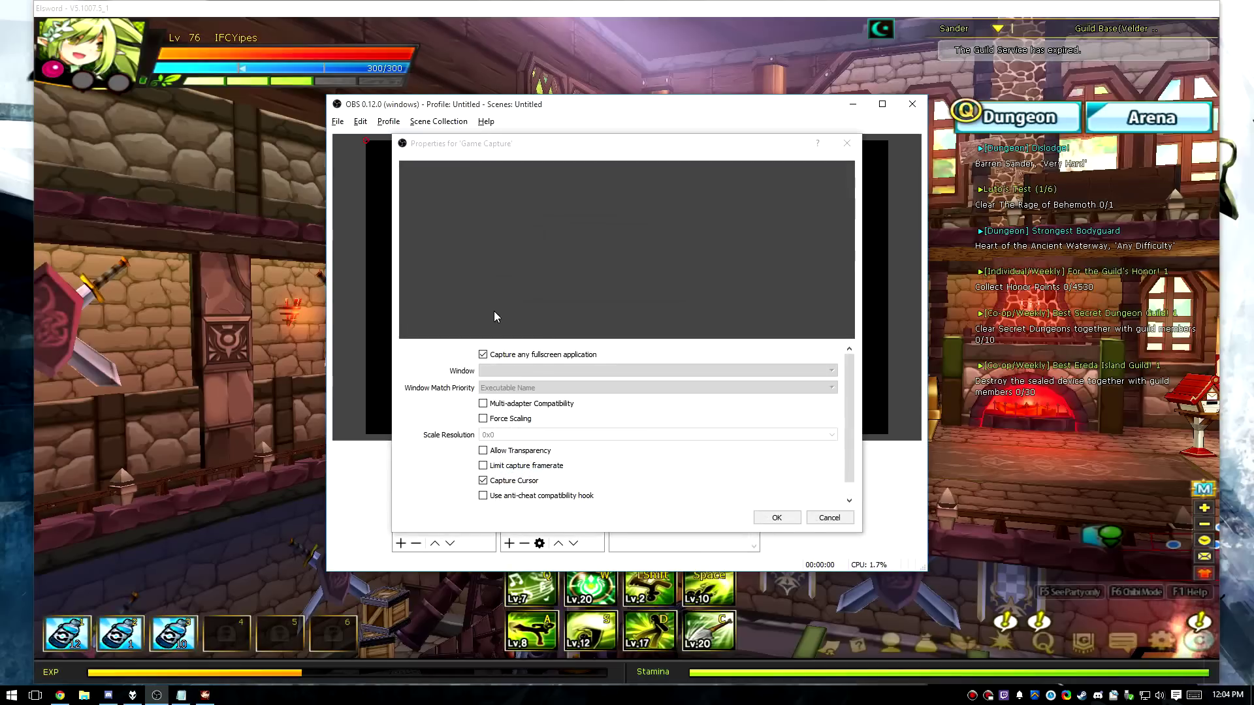
pyautogui.click(539, 356)
pyautogui.click(545, 370)
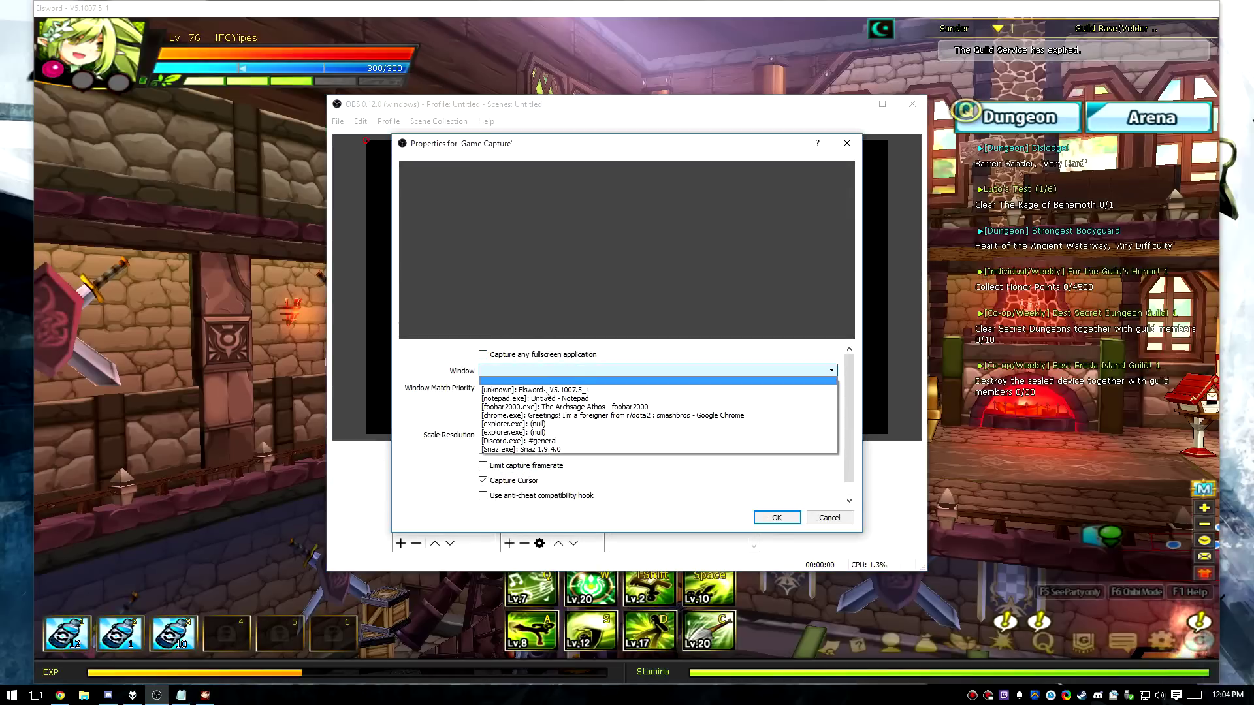
pyautogui.click(547, 390)
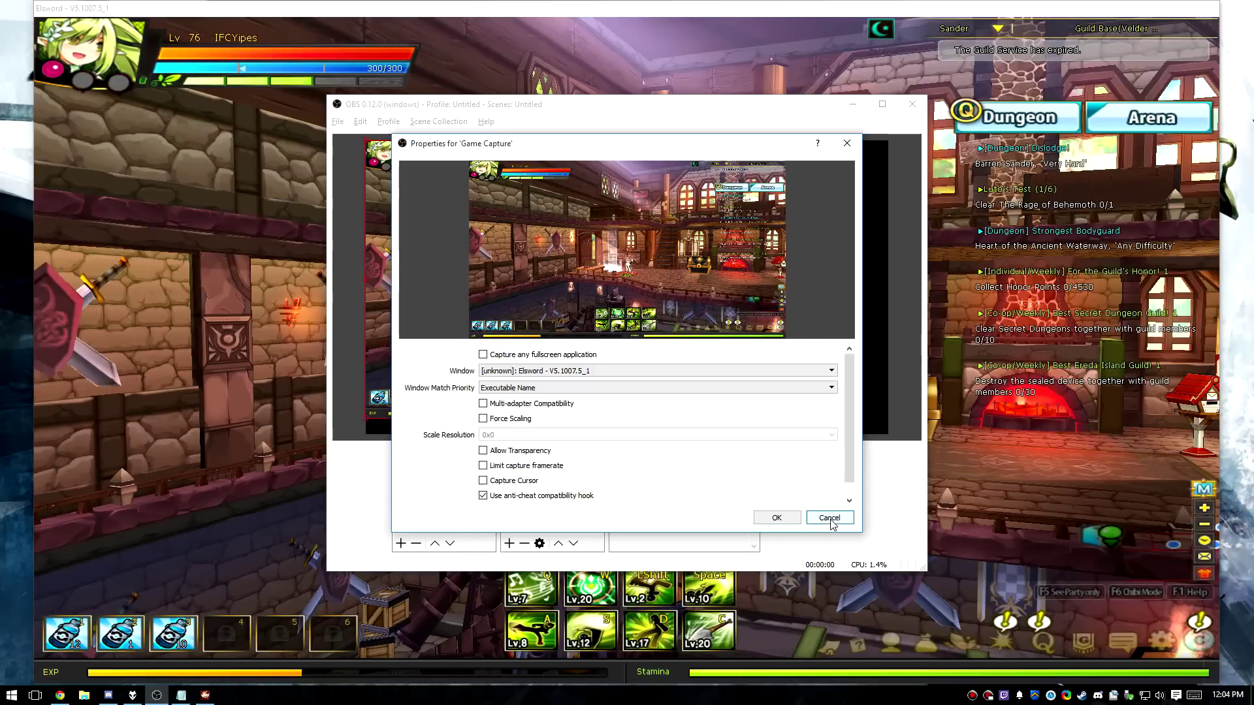
pyautogui.click(777, 518)
pyautogui.click(531, 544)
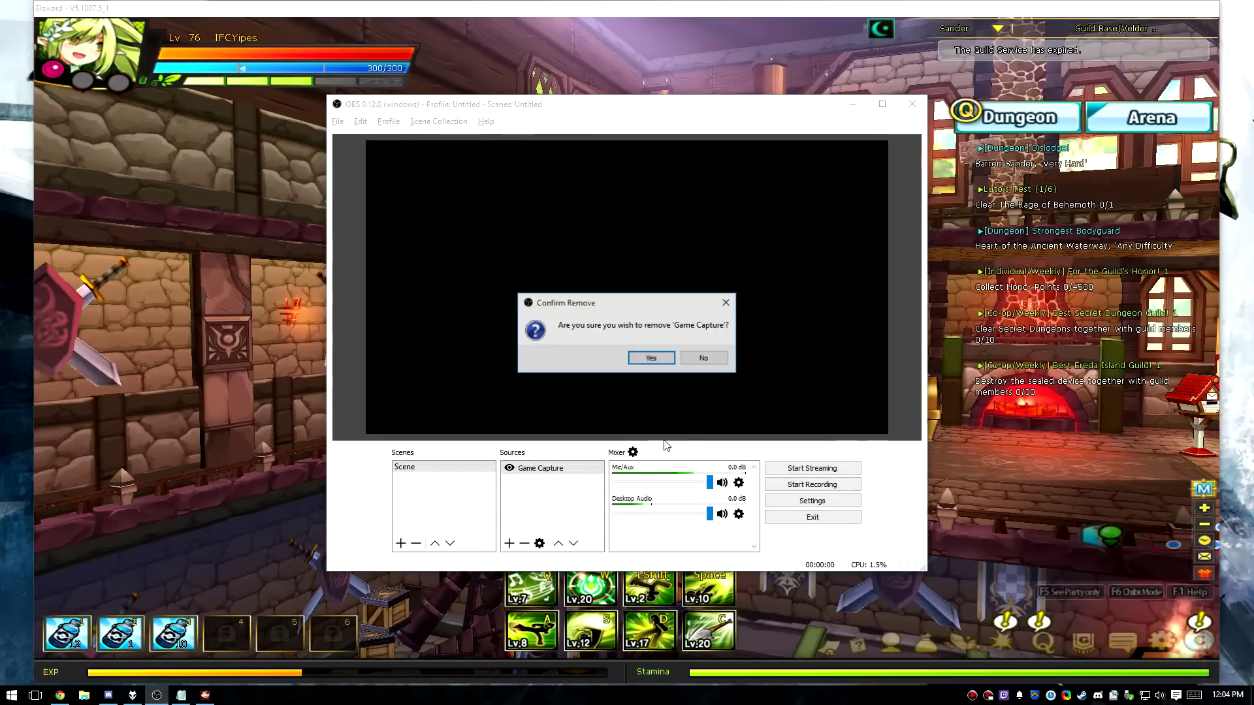
pyautogui.click(650, 356)
# Add a Window Capture source capturing the Elsword window.
pyautogui.click(510, 544)
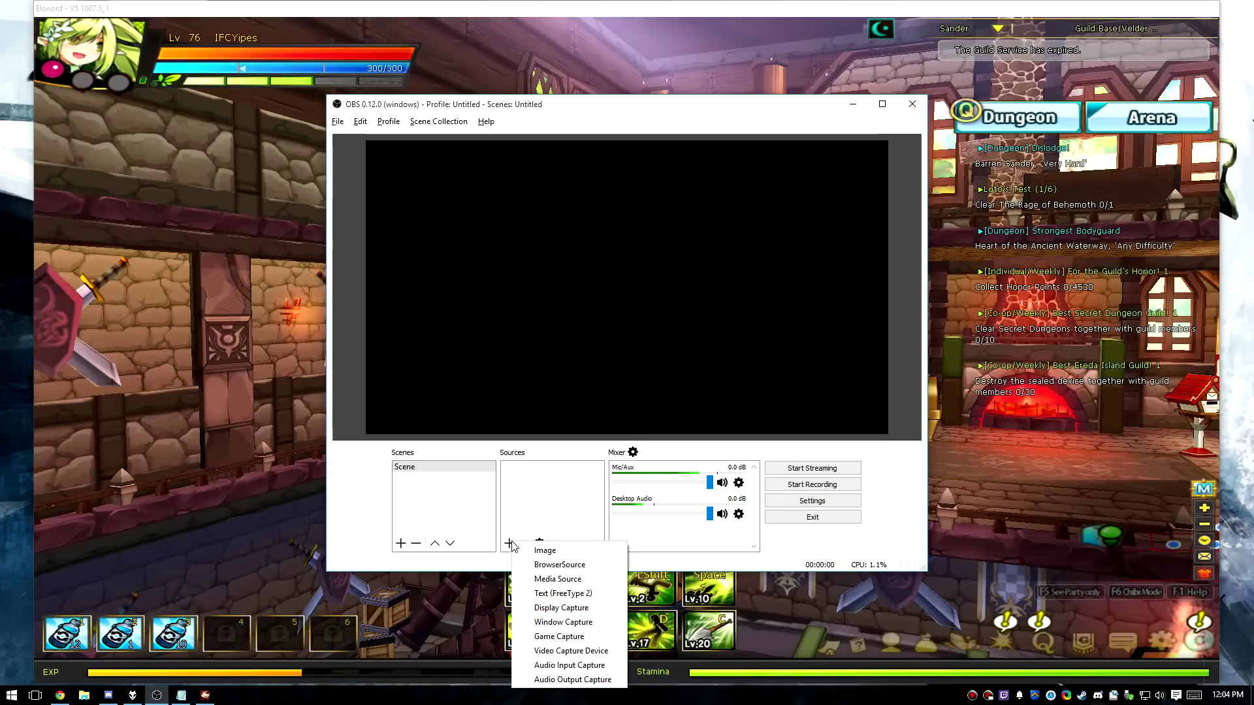
pyautogui.click(576, 624)
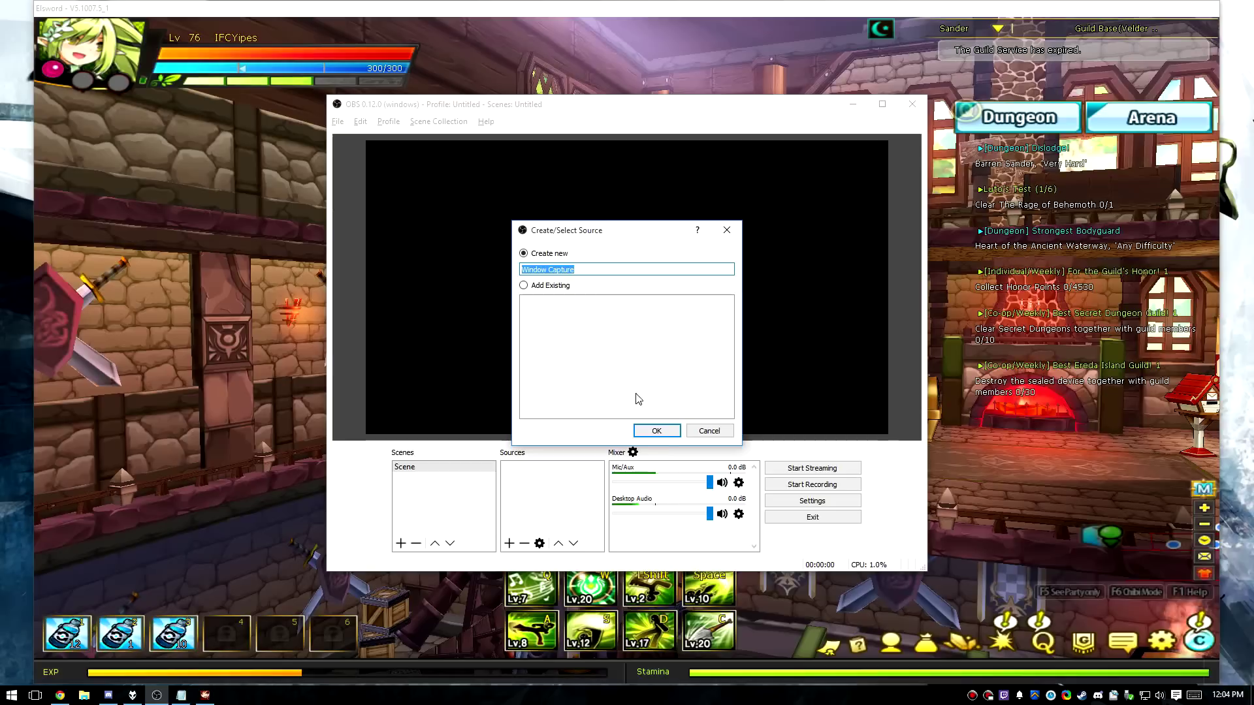
pyautogui.click(656, 430)
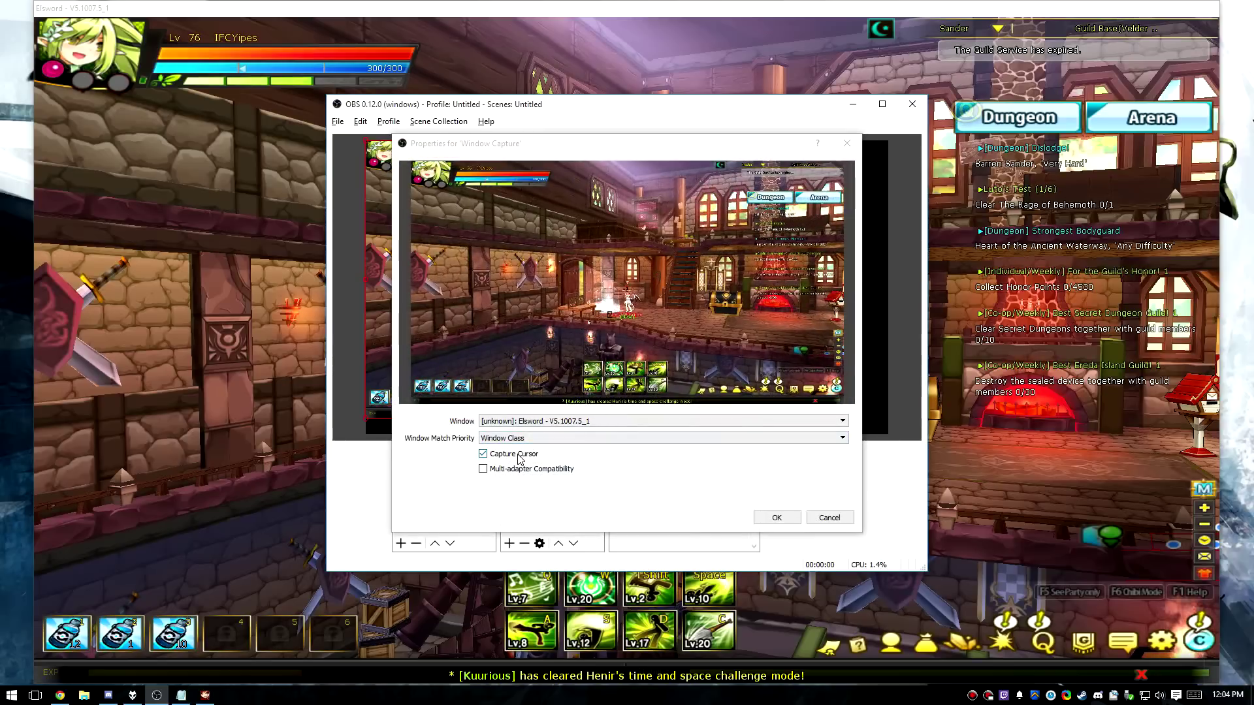
pyautogui.click(555, 421)
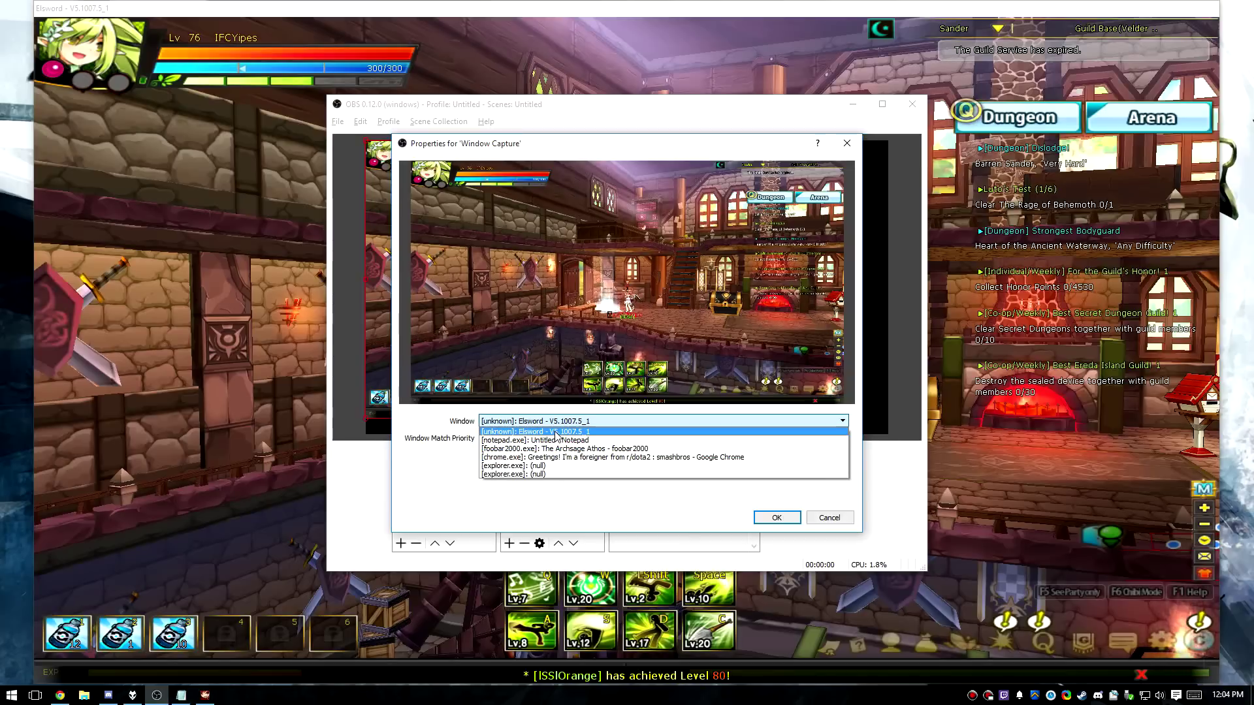
pyautogui.click(555, 432)
pyautogui.click(776, 517)
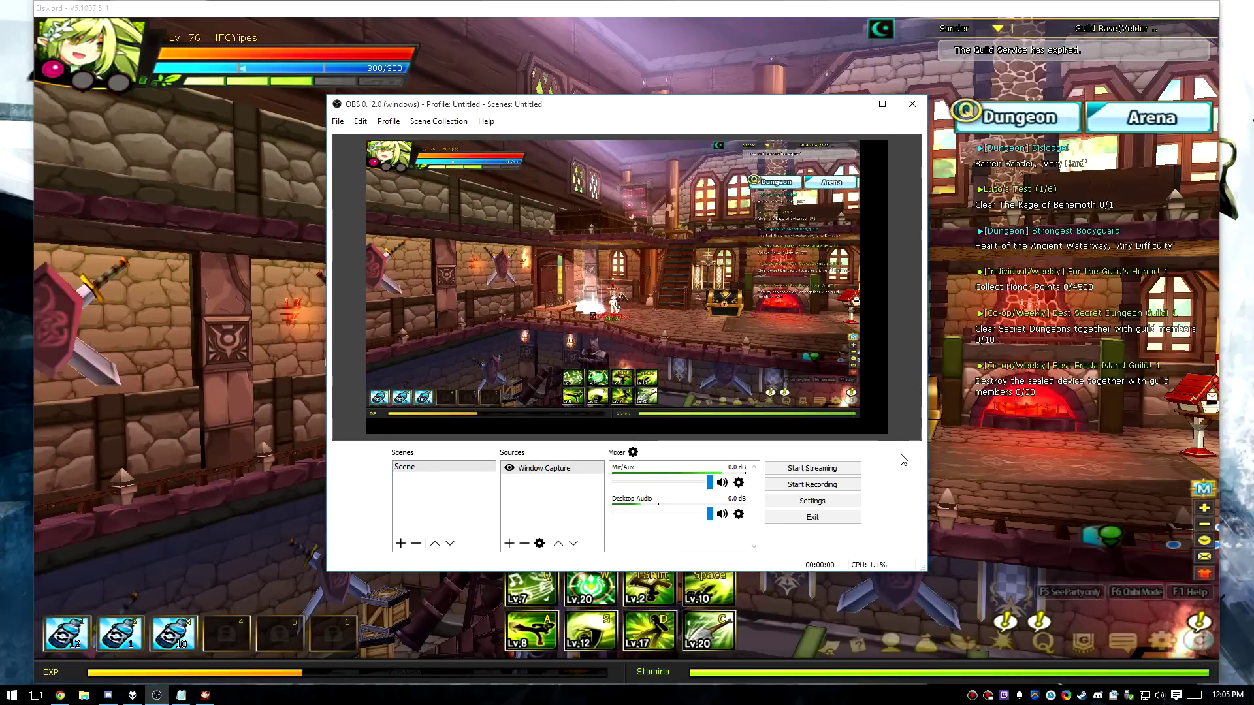